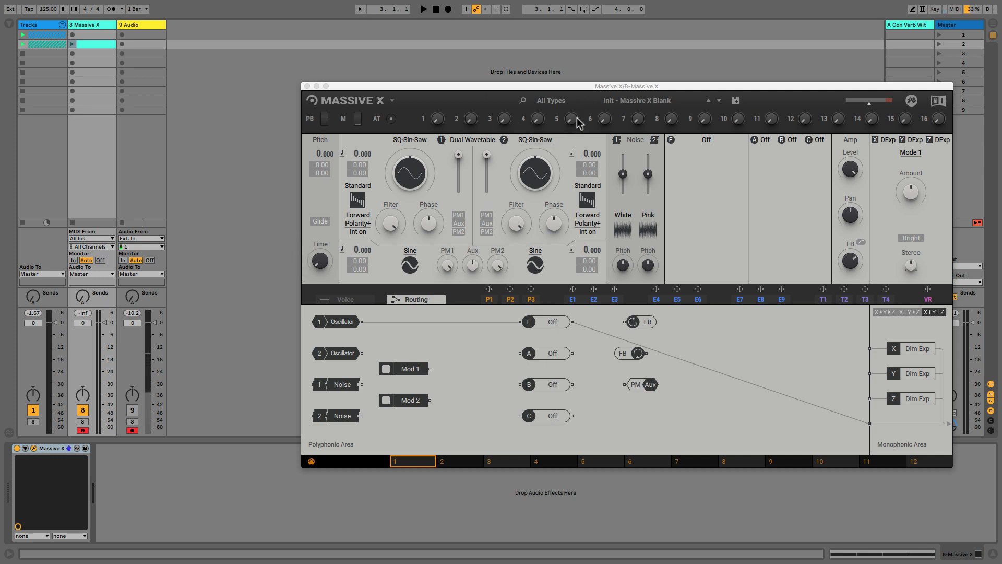
# Load the Init - Massive X Blank preset from the Quickstart category
pyautogui.click(568, 101)
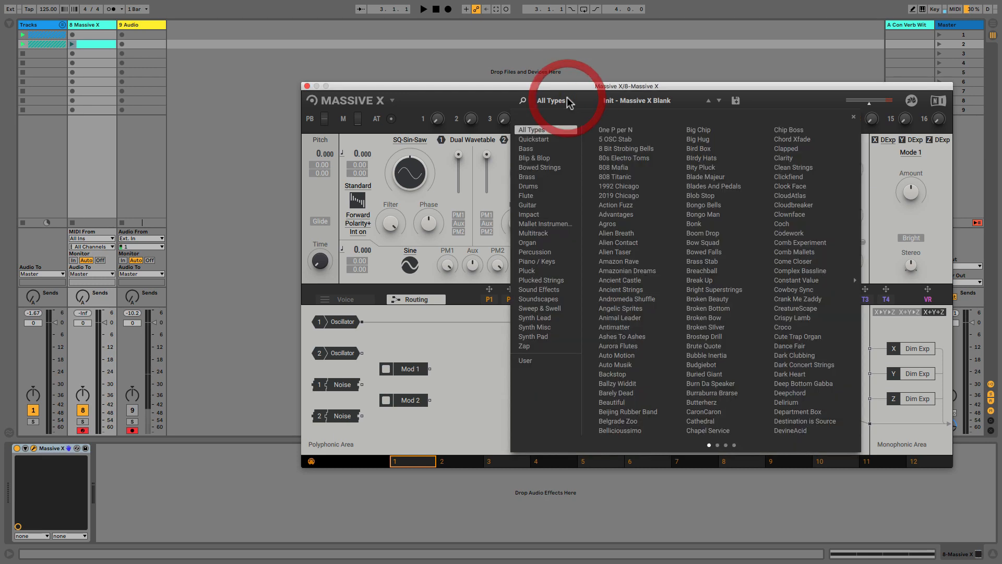
pyautogui.click(569, 141)
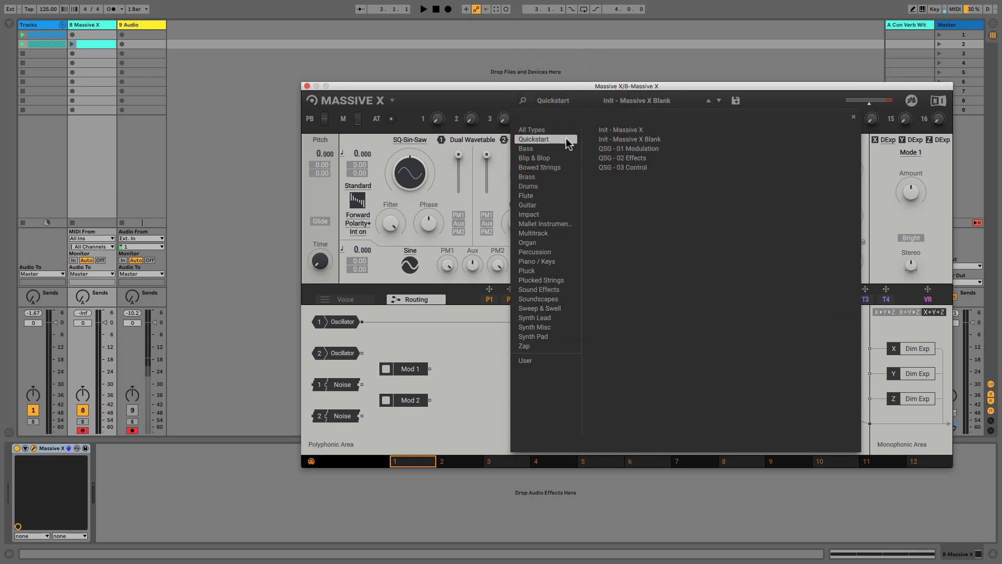
pyautogui.click(608, 141)
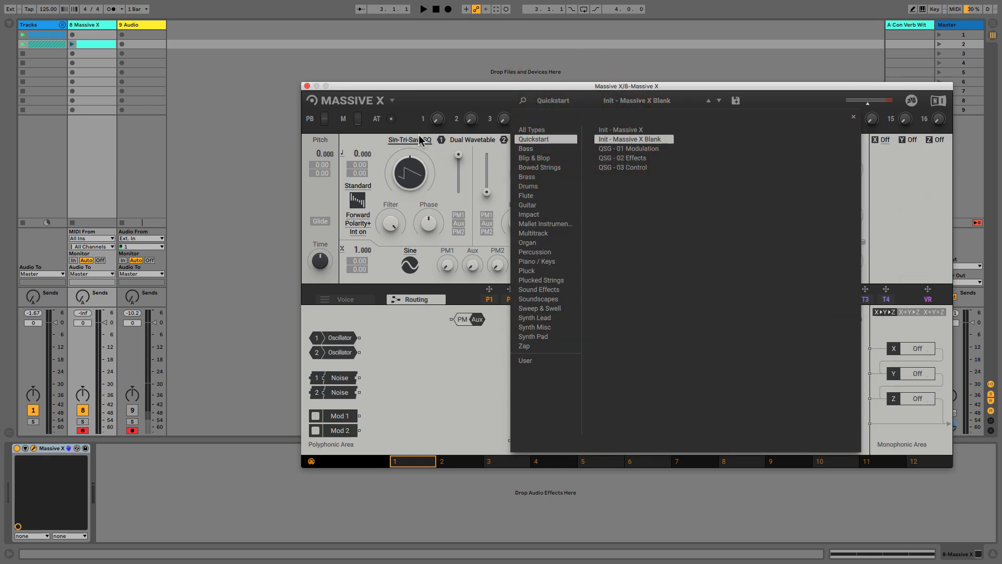
pyautogui.click(406, 100)
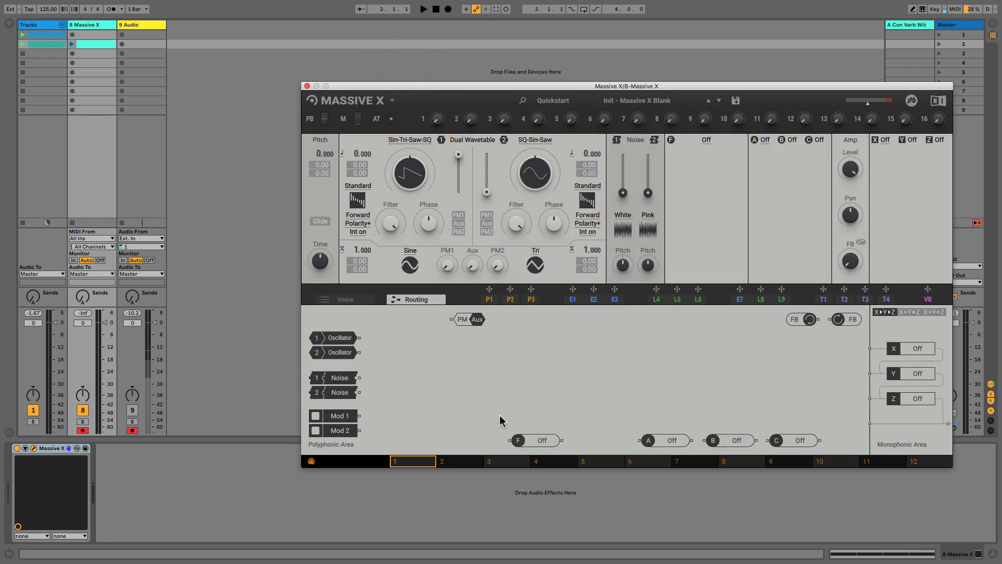
# Place filter F in the middle of the polyphonic routing area and connect the two FB modules to its input and output
pyautogui.click(543, 439)
pyautogui.moveTo(534, 441); pyautogui.dragTo(564, 342)
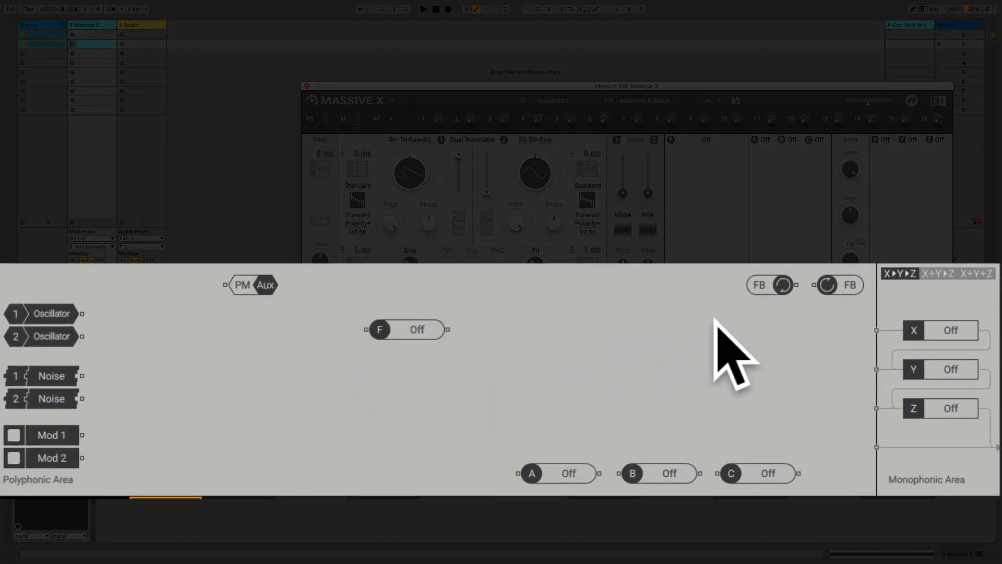
pyautogui.moveTo(759, 286); pyautogui.dragTo(371, 330)
pyautogui.moveTo(793, 290); pyautogui.dragTo(472, 332)
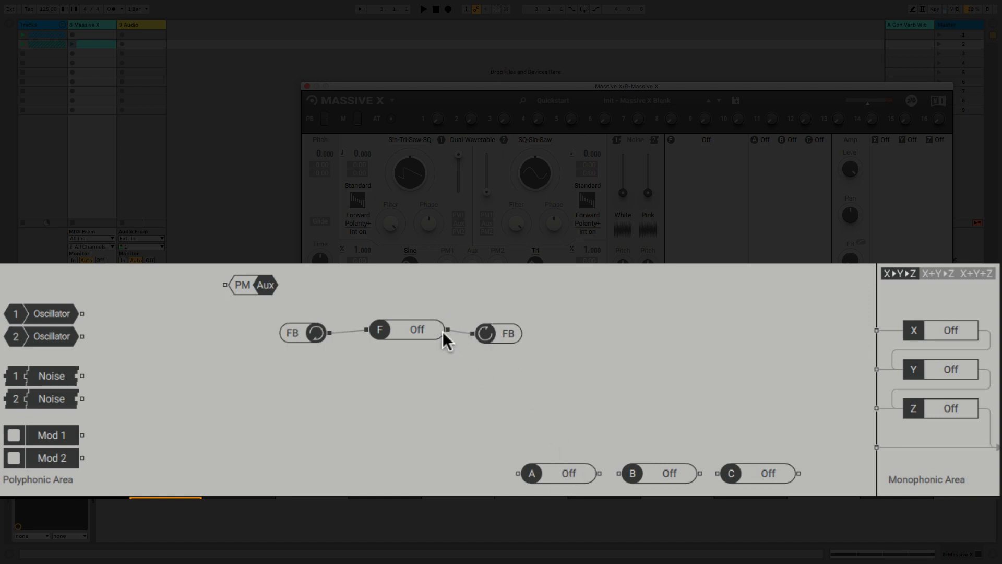
# Route filter F through insert A into effect X, and chain inserts B and C from A's output into X
pyautogui.moveTo(449, 330); pyautogui.dragTo(876, 330)
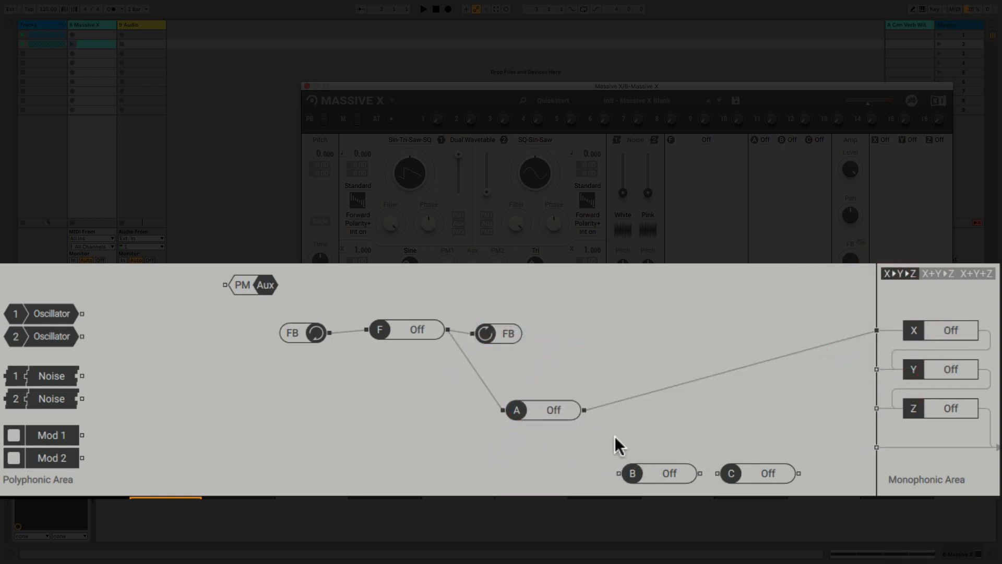
pyautogui.moveTo(587, 412); pyautogui.dragTo(595, 424)
pyautogui.moveTo(615, 475); pyautogui.dragTo(625, 441)
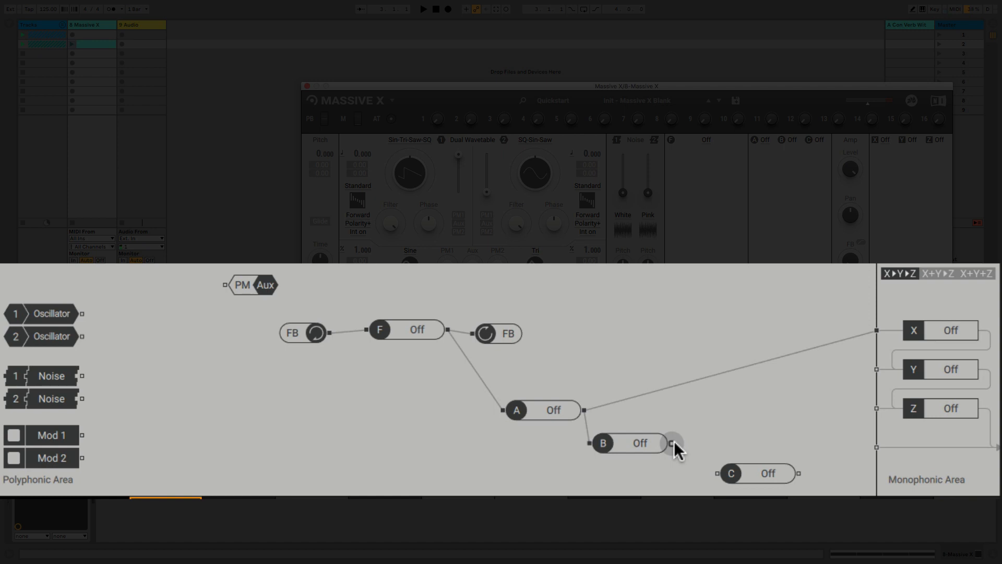
pyautogui.moveTo(670, 442); pyautogui.dragTo(759, 424)
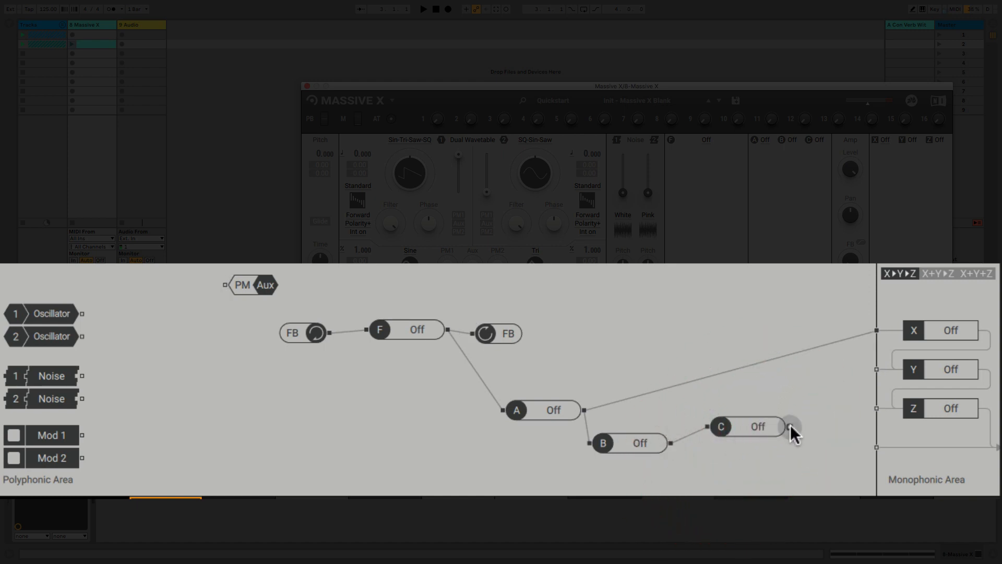
pyautogui.moveTo(790, 425); pyautogui.dragTo(872, 327)
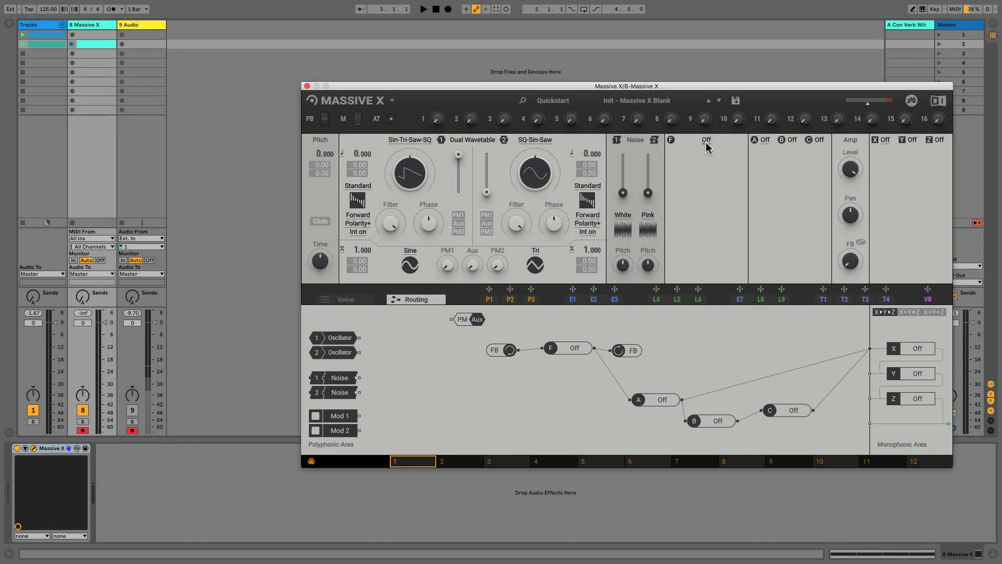
# Set filter F to Scanner and connect Oscillator 1 to the filter's FM input module
pyautogui.click(705, 140)
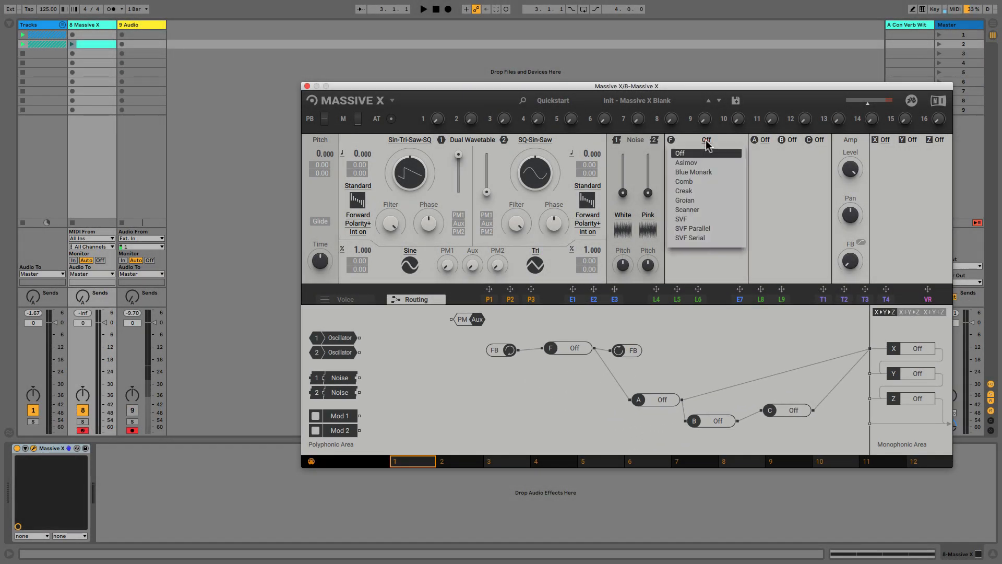
pyautogui.click(700, 212)
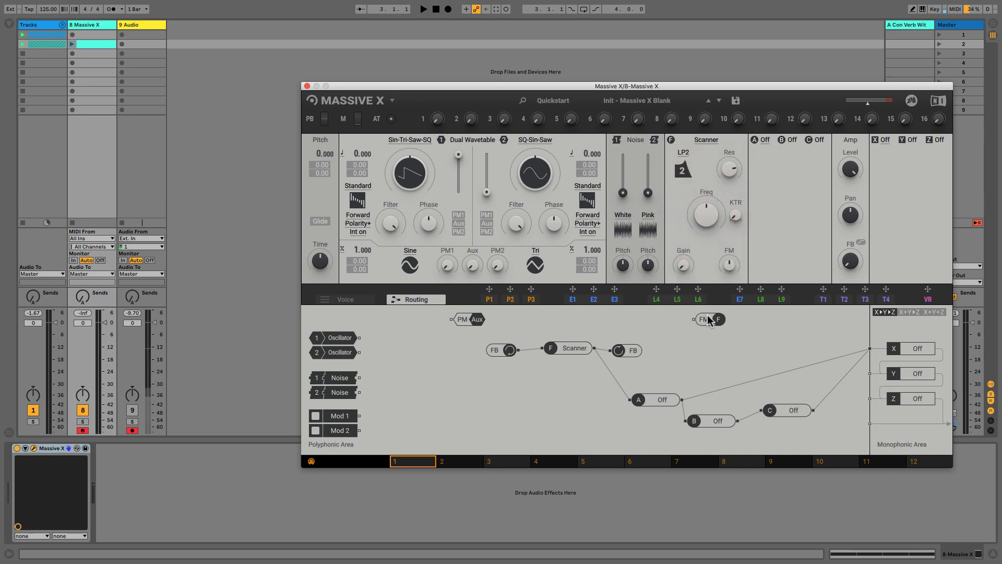
pyautogui.moveTo(701, 321); pyautogui.dragTo(373, 336)
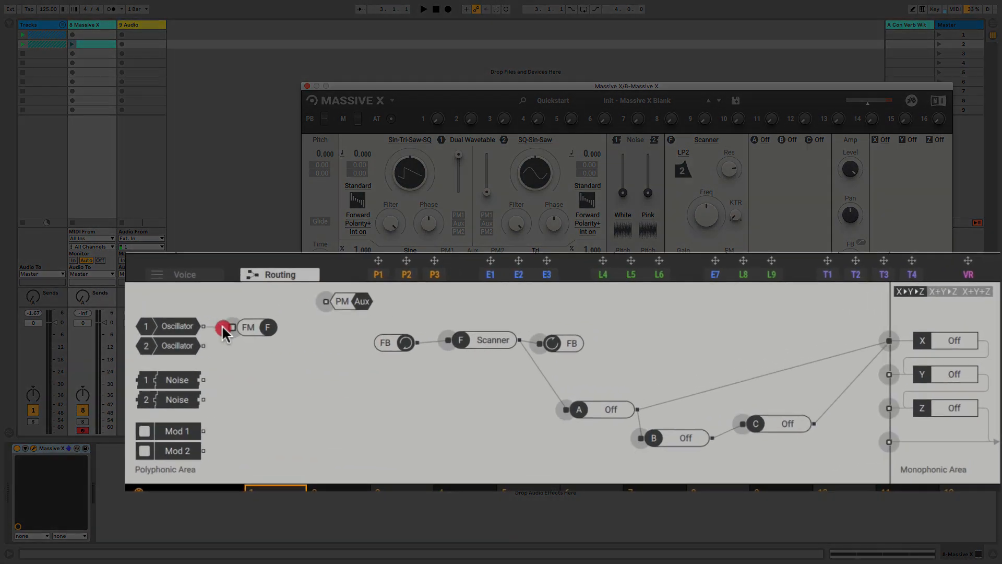
pyautogui.moveTo(222, 328); pyautogui.dragTo(225, 328)
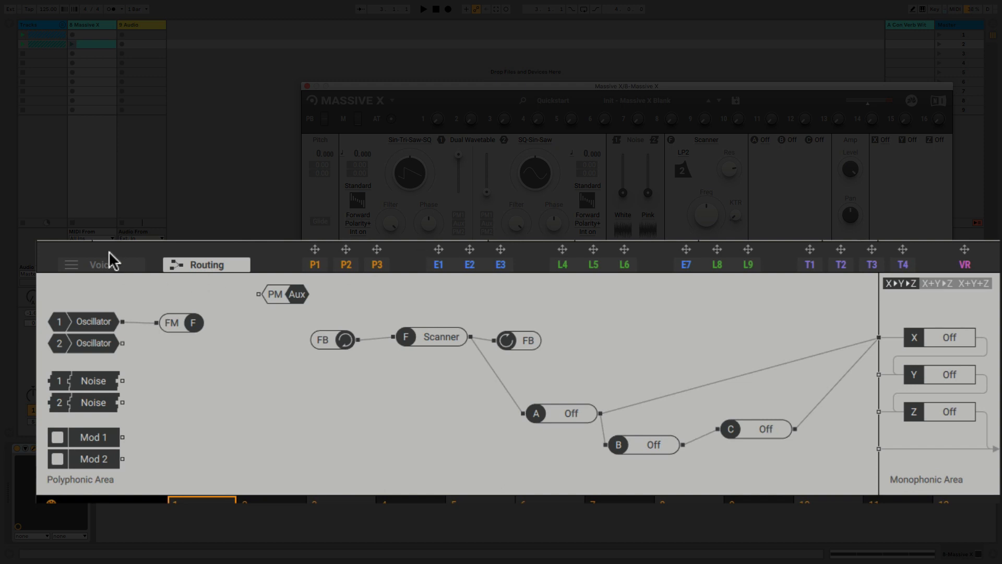
# In the voice settings, set polyphony to Mono with Legato triggering off, and engine setup to Reset All
pyautogui.click(111, 264)
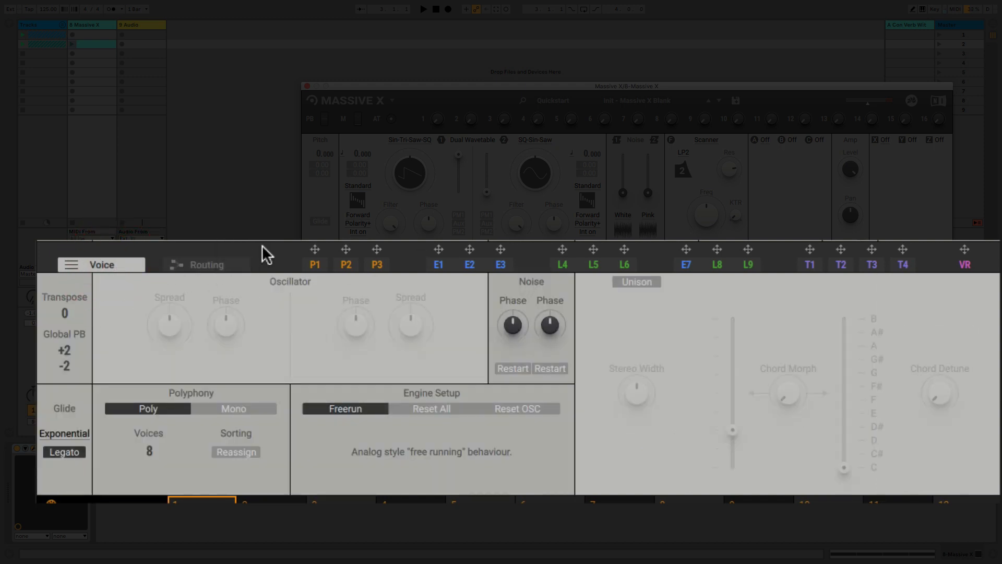
pyautogui.click(227, 405)
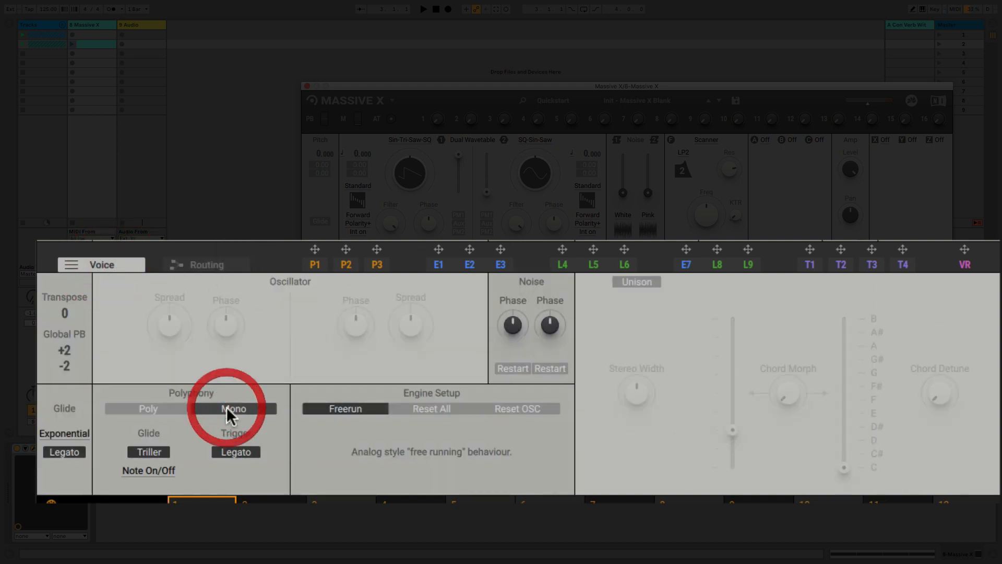
pyautogui.click(411, 412)
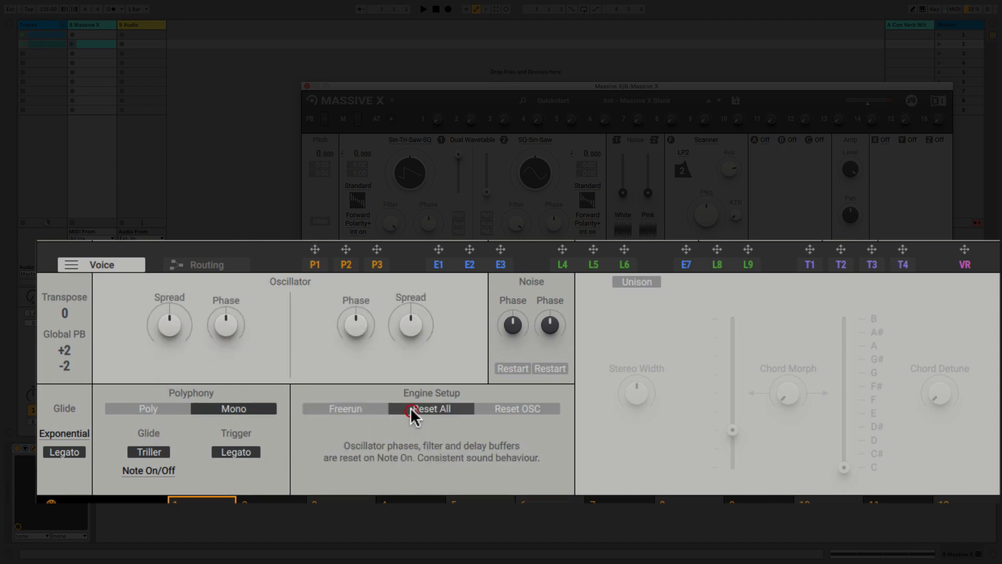
pyautogui.click(236, 452)
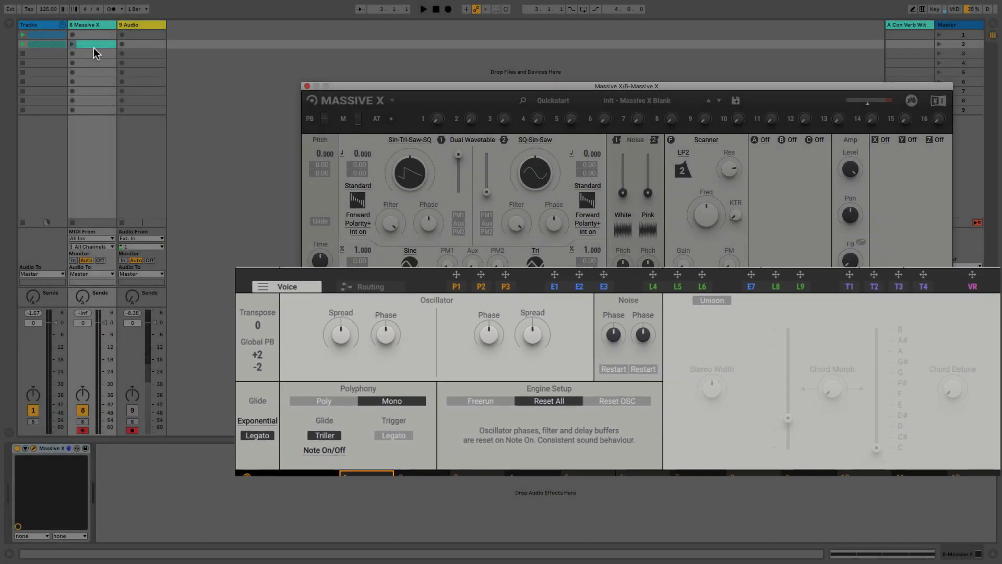
# Open the Massive X track's MIDI clip, then solo the track and play the looped C3 notes briefly
pyautogui.doubleClick(93, 44)
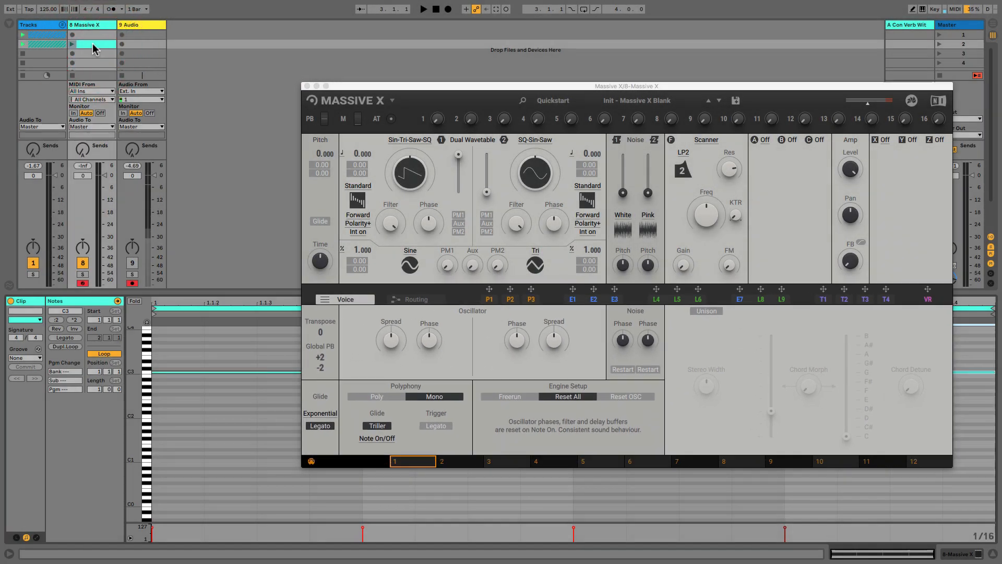
pyautogui.click(307, 86)
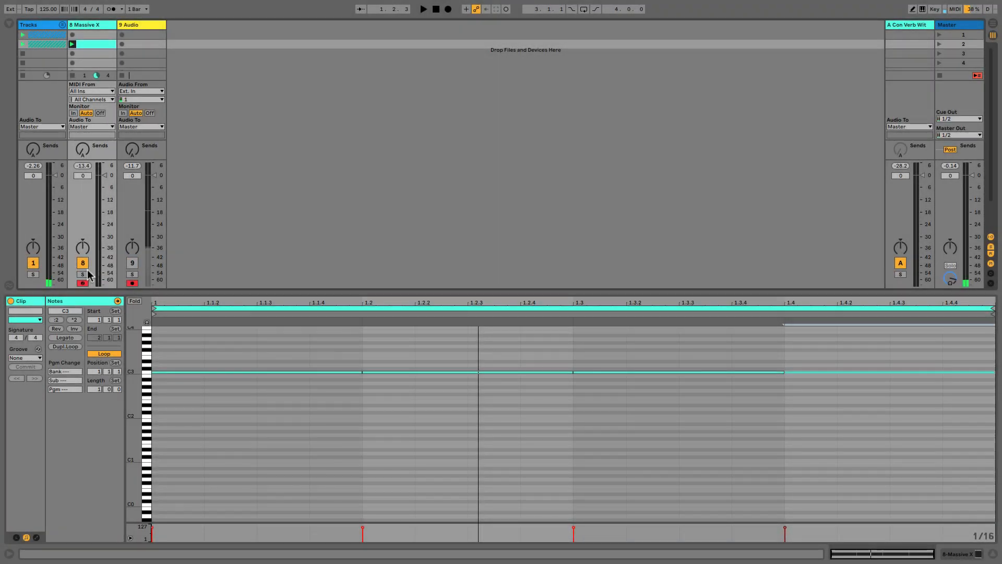
pyautogui.click(83, 273)
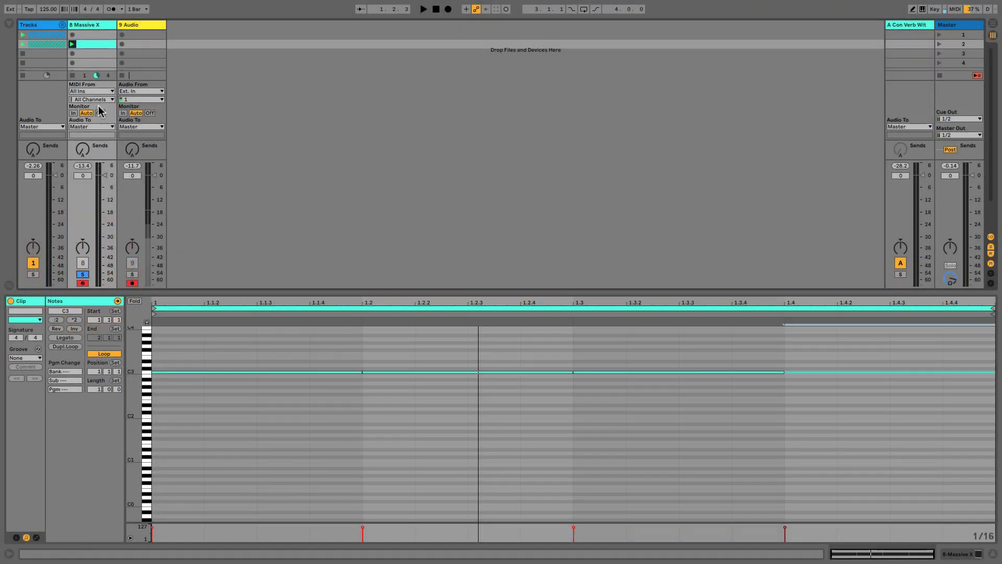
pyautogui.click(87, 26)
pyautogui.press('space')
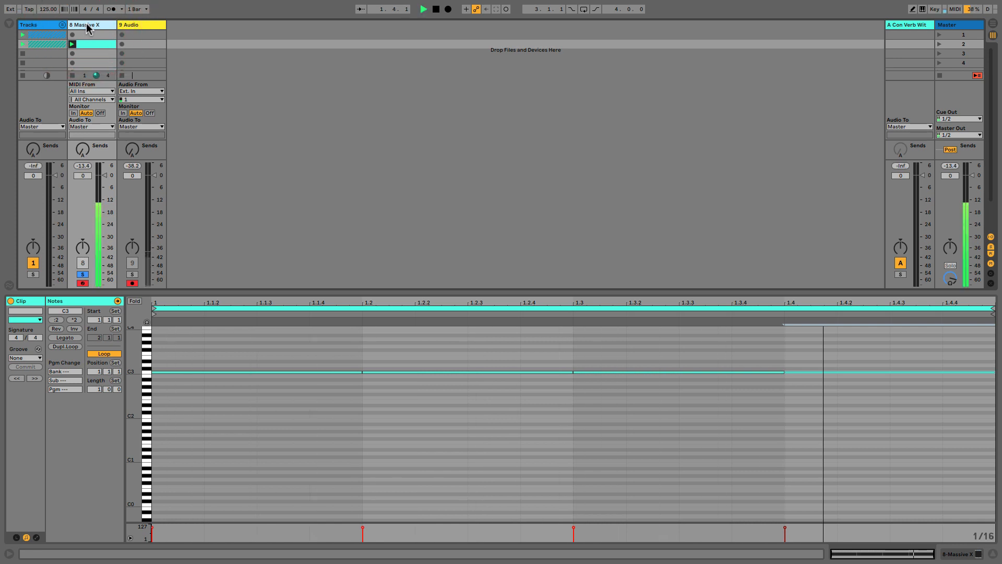
pyautogui.press('space')
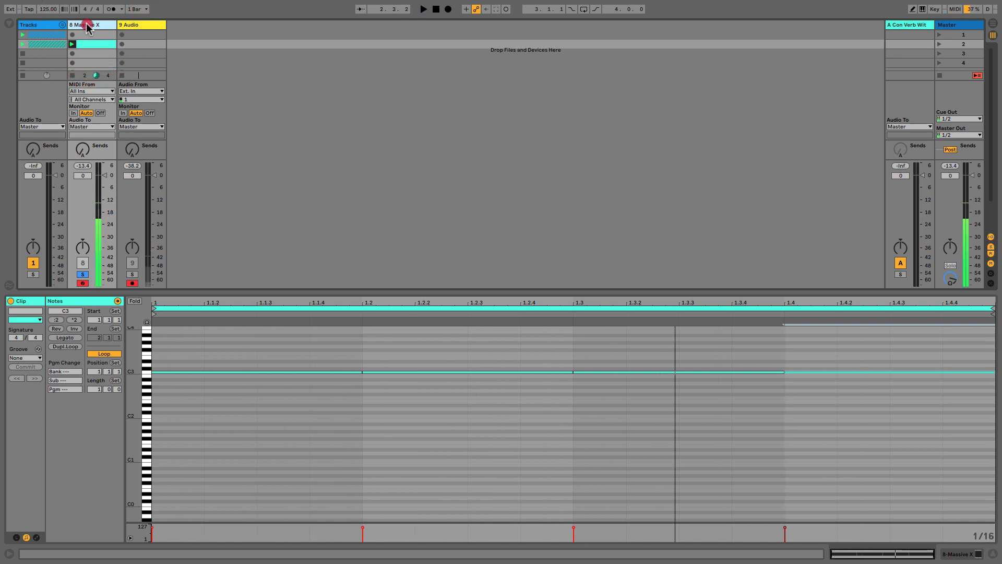
# On the Scanner filter, turn resonance fully up, lower the frequency, and raise the gain and key tracking
pyautogui.doubleClick(87, 25)
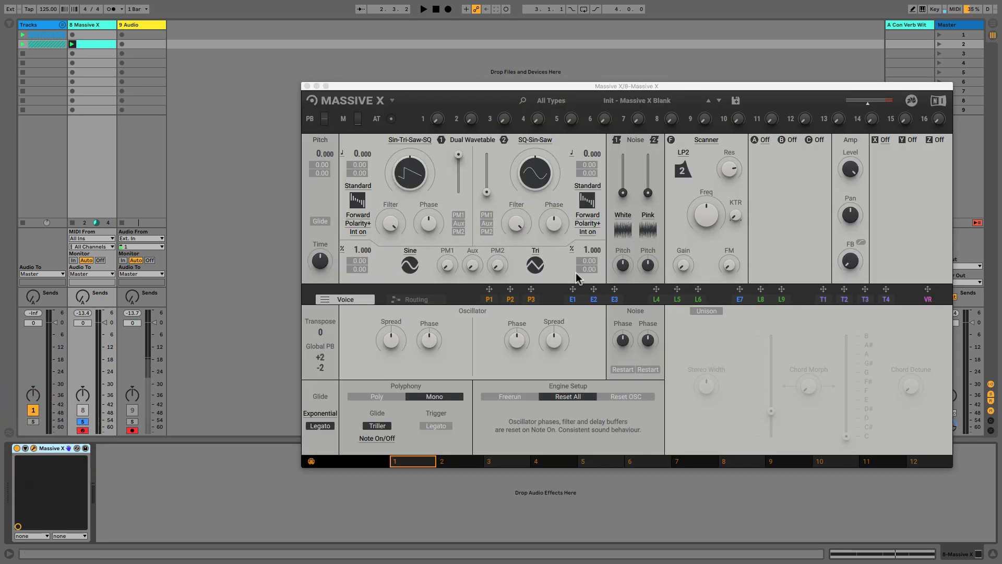
pyautogui.click(733, 168)
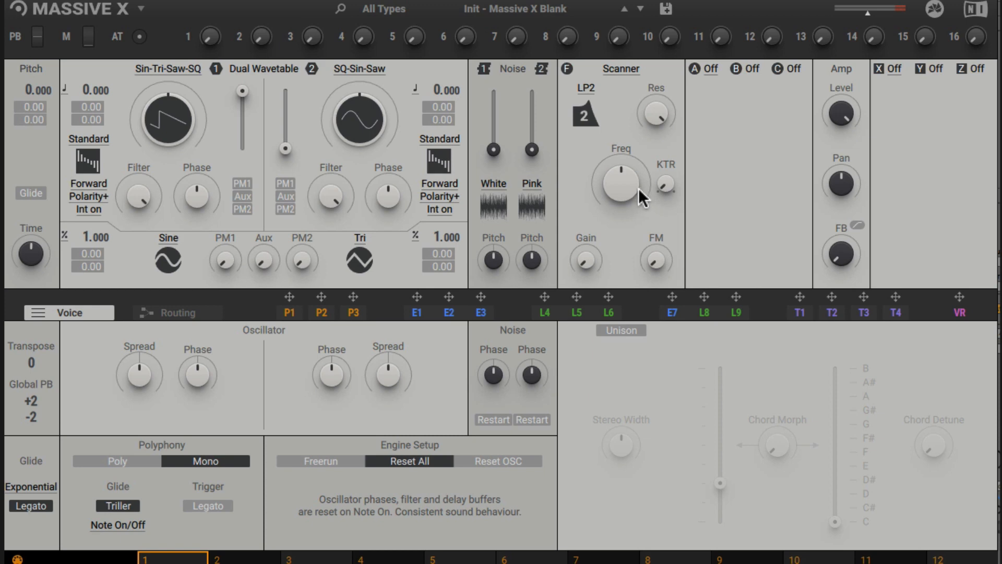
pyautogui.moveTo(631, 181); pyautogui.dragTo(631, 229)
pyautogui.moveTo(628, 184); pyautogui.dragTo(628, 176)
pyautogui.moveTo(585, 255); pyautogui.dragTo(586, 228)
pyautogui.moveTo(670, 180)
pyautogui.mouseDown()
pyautogui.moveTo(670, 169)
pyautogui.moveTo(664, 182)
pyautogui.mouseUp()
# Turn the amp envelope's sustain fully down and assign modulation envelope E2 to the Scanner filter's frequency
pyautogui.click(448, 312)
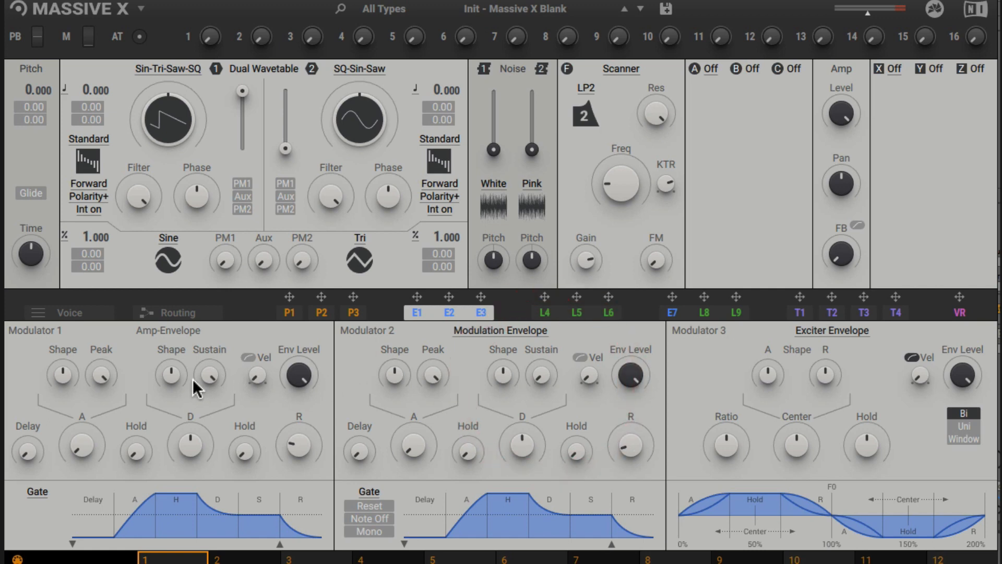
pyautogui.moveTo(210, 374); pyautogui.dragTo(210, 460)
pyautogui.click(446, 295)
pyautogui.click(447, 296)
pyautogui.moveTo(452, 293); pyautogui.dragTo(608, 175)
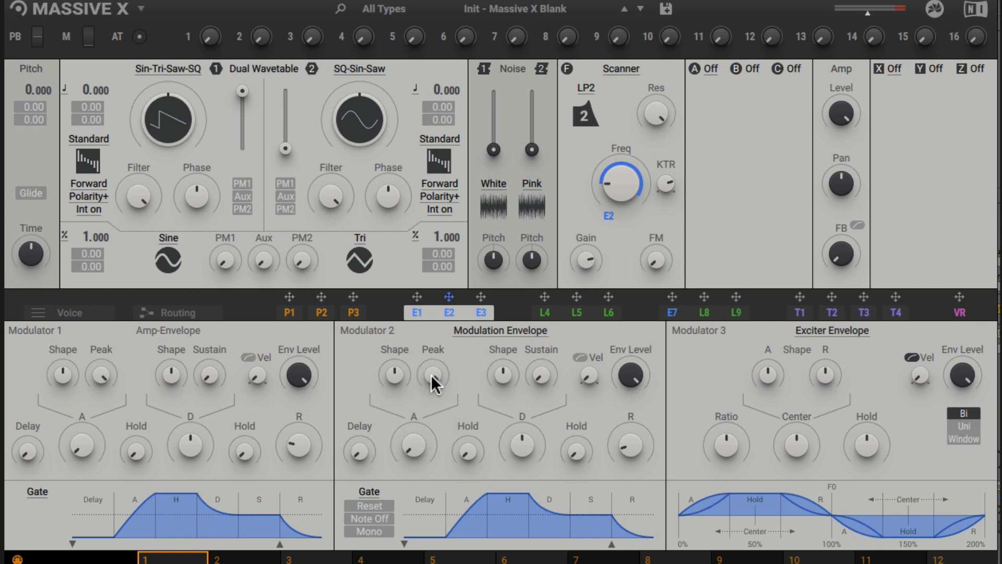
# Lower the peak of modulation envelope E2, assign macro 1 to it, and name the macro Pitch
pyautogui.moveTo(431, 375)
pyautogui.mouseDown()
pyautogui.moveTo(431, 360)
pyautogui.moveTo(431, 381)
pyautogui.mouseUp()
pyautogui.moveTo(187, 43); pyautogui.dragTo(433, 374)
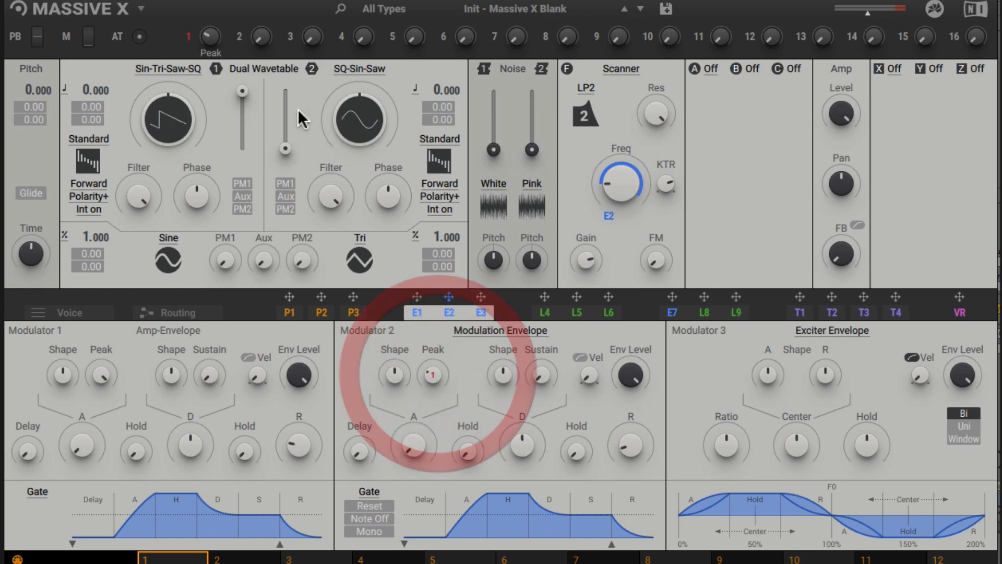
pyautogui.click(218, 54)
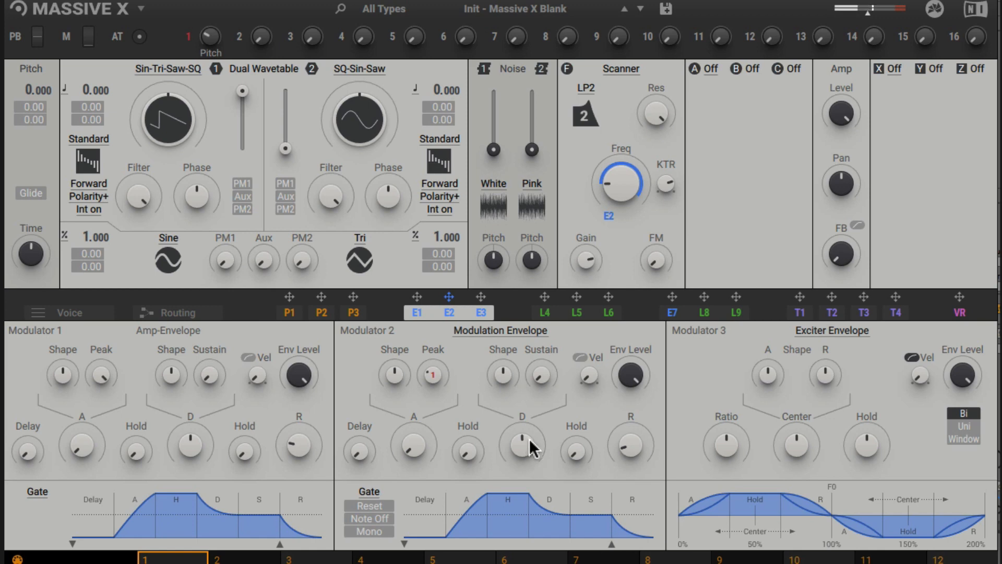
# Shorten E2's decay, assign macro 2 to it with a reduced modulation range, and name the macro for pitch decay
pyautogui.moveTo(528, 438); pyautogui.dragTo(528, 458)
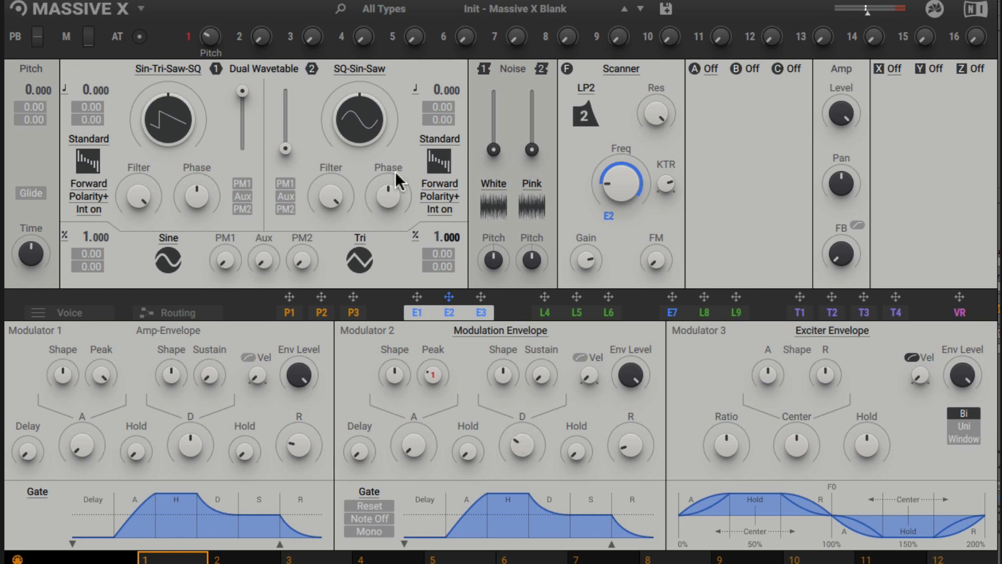
pyautogui.moveTo(241, 38); pyautogui.dragTo(509, 469)
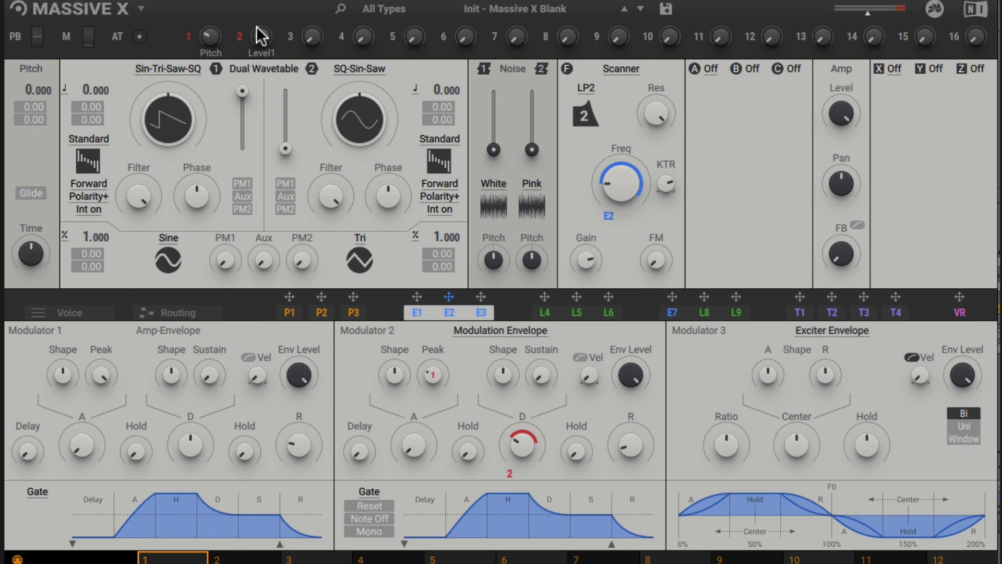
pyautogui.moveTo(256, 34)
pyautogui.mouseDown()
pyautogui.moveTo(256, 6)
pyautogui.moveTo(261, 36)
pyautogui.mouseUp()
pyautogui.moveTo(511, 474); pyautogui.dragTo(511, 488)
pyautogui.click(256, 48)
pyautogui.moveTo(261, 36); pyautogui.dragTo(261, 31)
# Assign macro 3 to the release of both the amp and modulation envelopes, and name the macro Release
pyautogui.moveTo(292, 38); pyautogui.dragTo(286, 454)
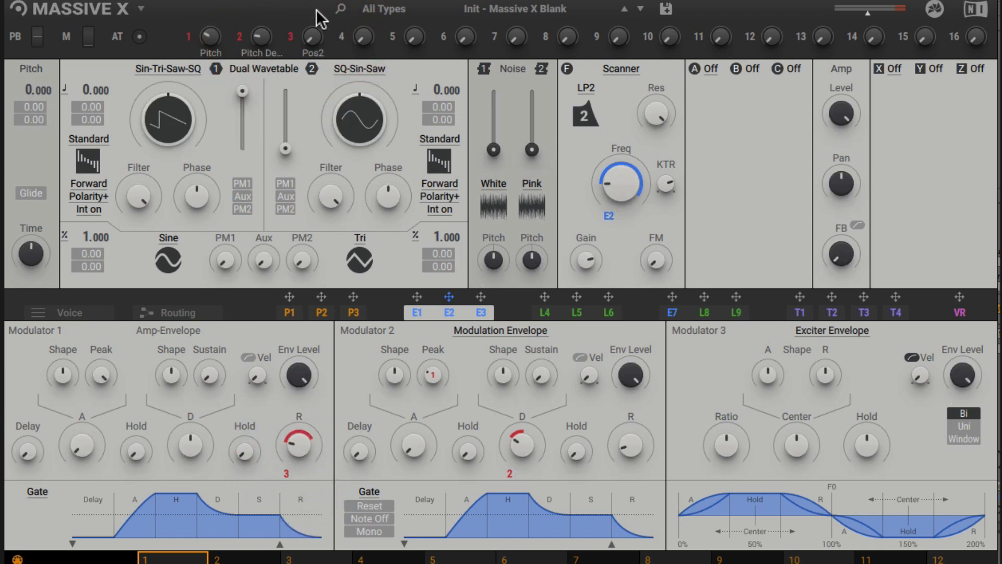
pyautogui.moveTo(290, 36); pyautogui.dragTo(600, 403)
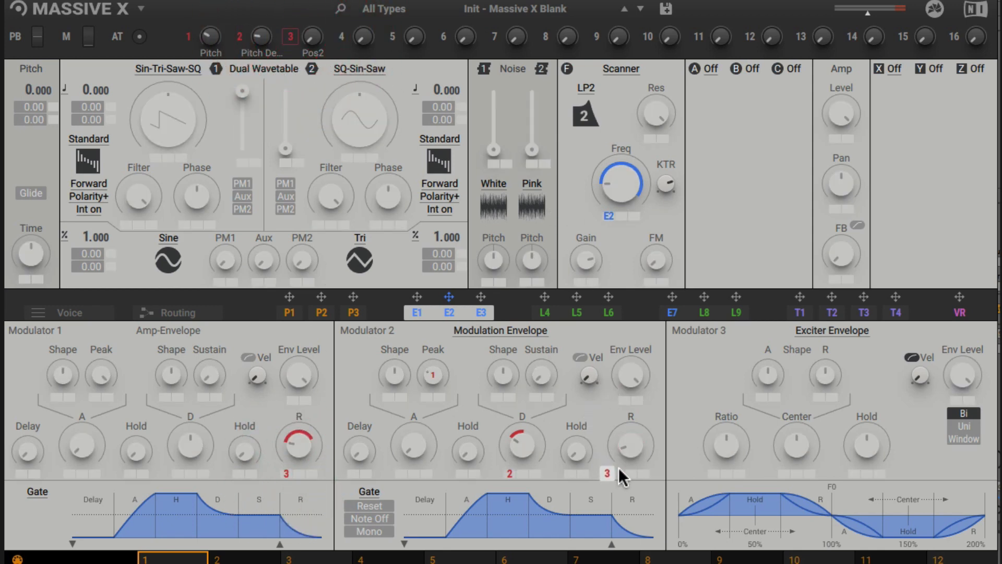
pyautogui.moveTo(618, 468); pyautogui.dragTo(617, 457)
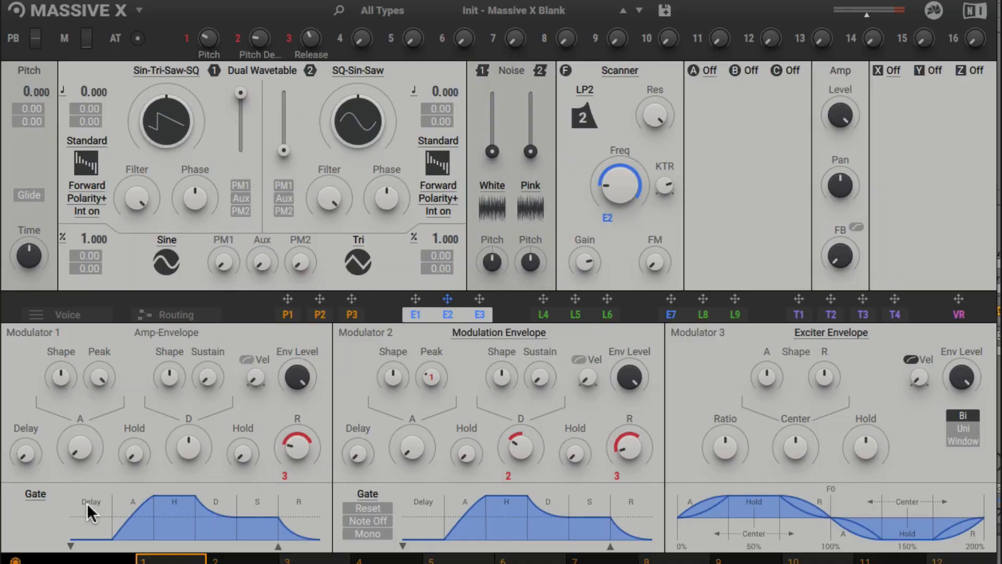
# Switch both the amp envelope and modulation envelope E2 from Gate to OneShot mode
pyautogui.click(42, 493)
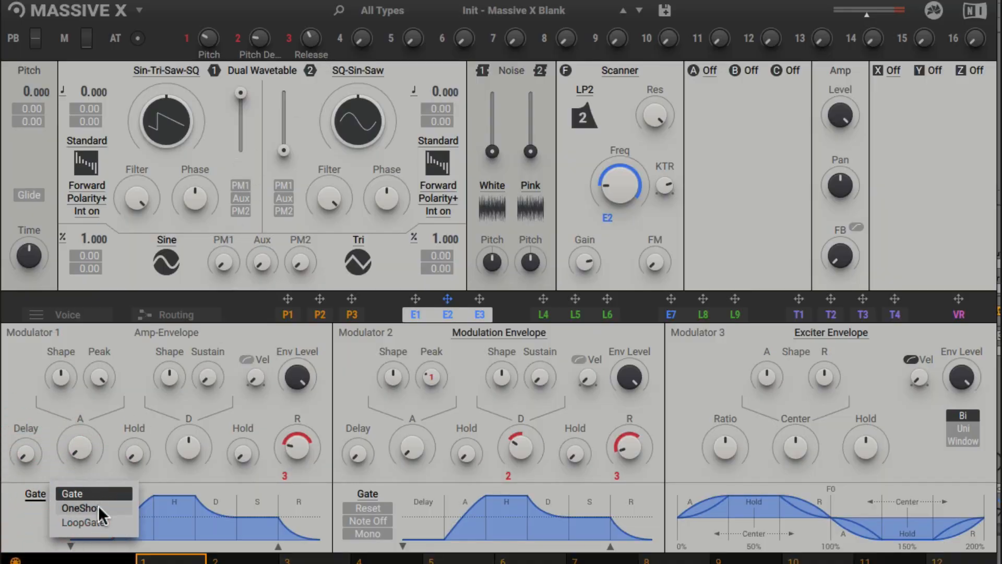
pyautogui.click(97, 505)
pyautogui.click(359, 494)
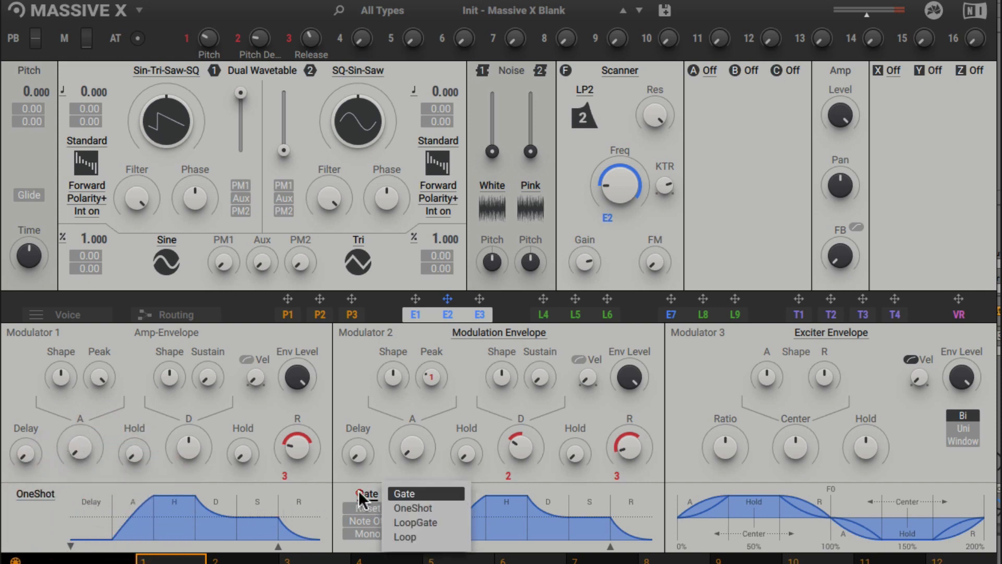
pyautogui.click(398, 508)
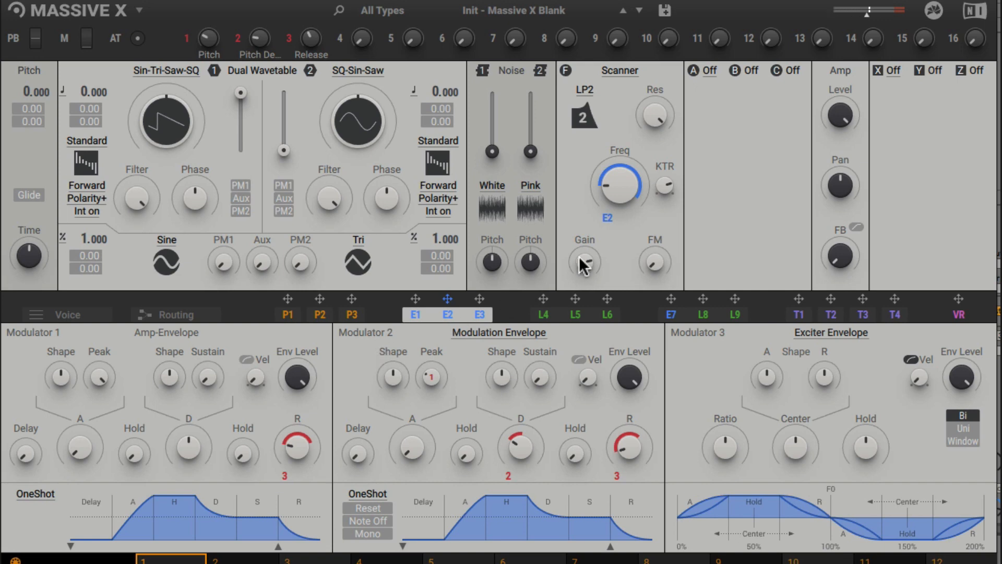
# Load Distortion into insert slot A, reduce its drive slightly and keep its mix fully up
pyautogui.click(724, 162)
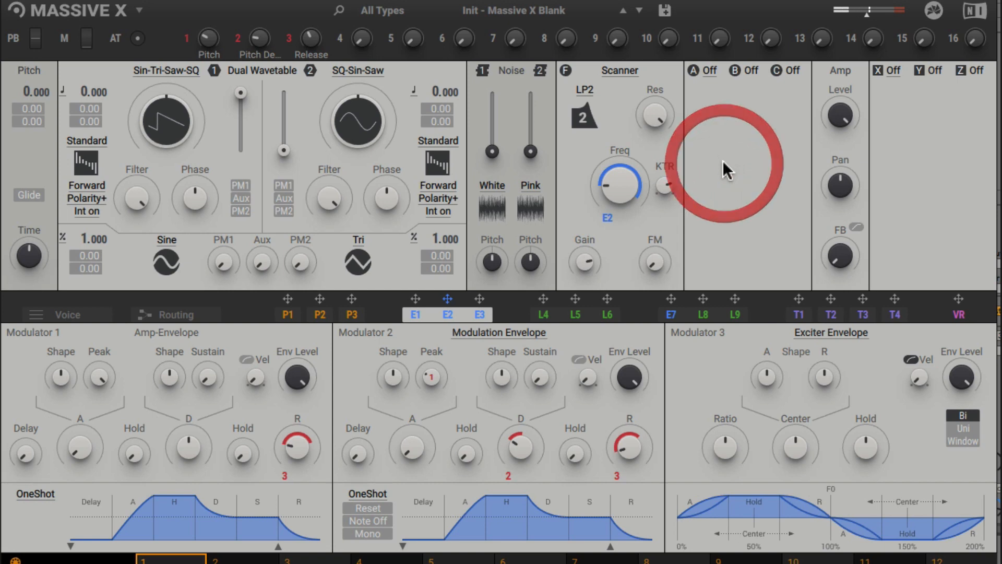
pyautogui.click(706, 69)
pyautogui.click(705, 180)
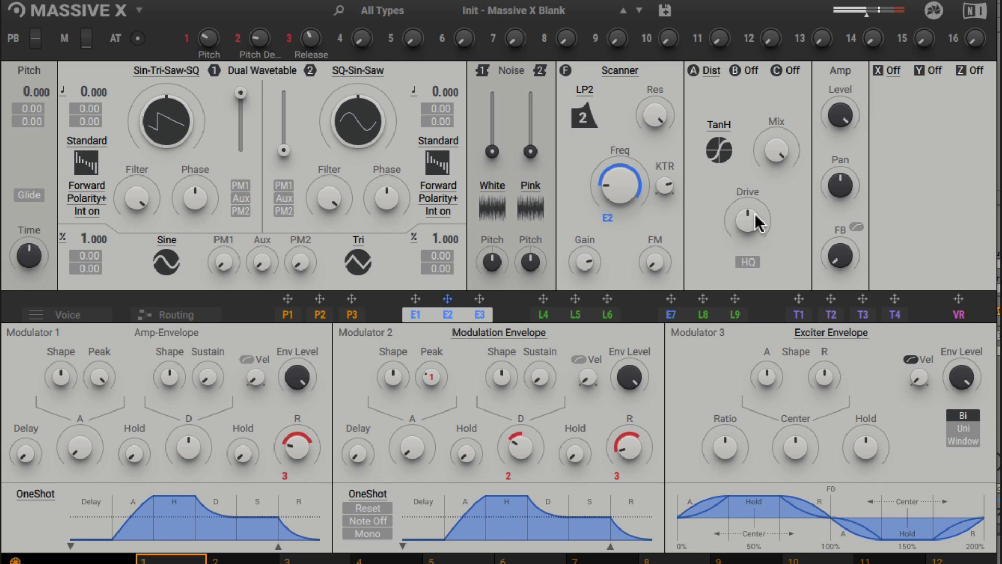
pyautogui.moveTo(754, 220); pyautogui.dragTo(754, 233)
pyautogui.moveTo(775, 162)
pyautogui.mouseDown()
pyautogui.moveTo(775, 178)
pyautogui.moveTo(775, 154)
pyautogui.mouseUp()
# Assign macro 4 to the distortion's mix and rename the macro Dist
pyautogui.click(340, 38)
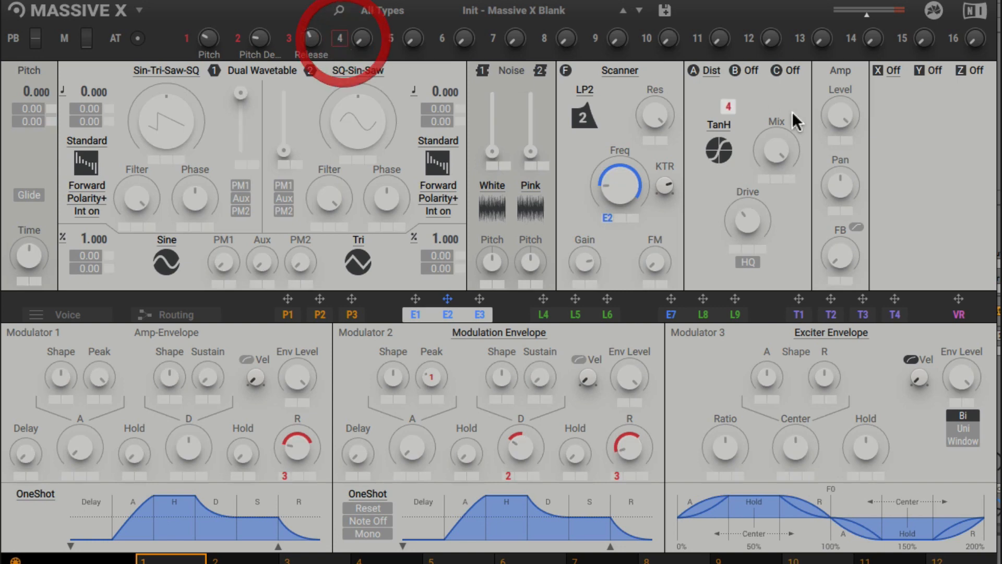
pyautogui.click(777, 150)
pyautogui.moveTo(778, 151); pyautogui.dragTo(778, 152)
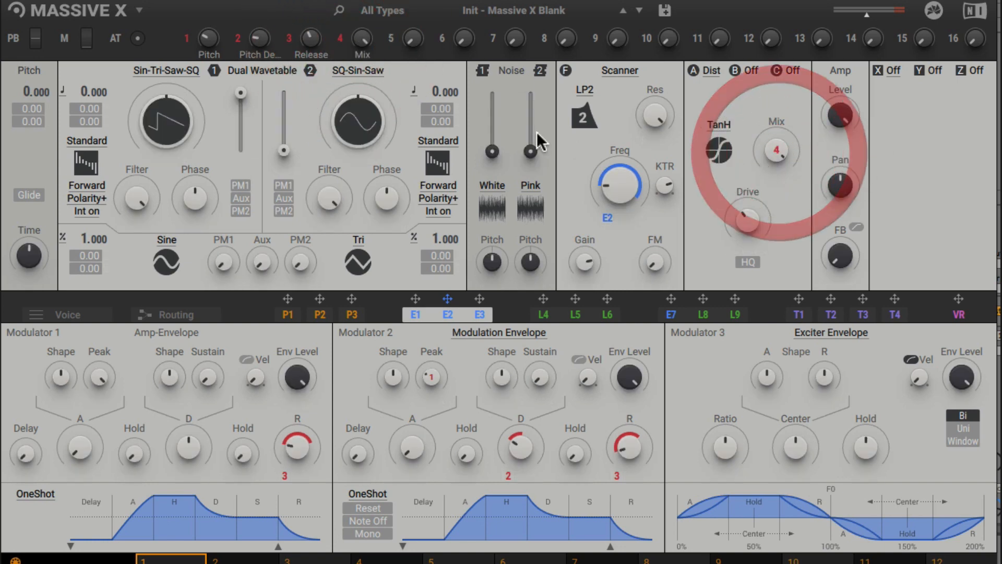
pyautogui.doubleClick(362, 53)
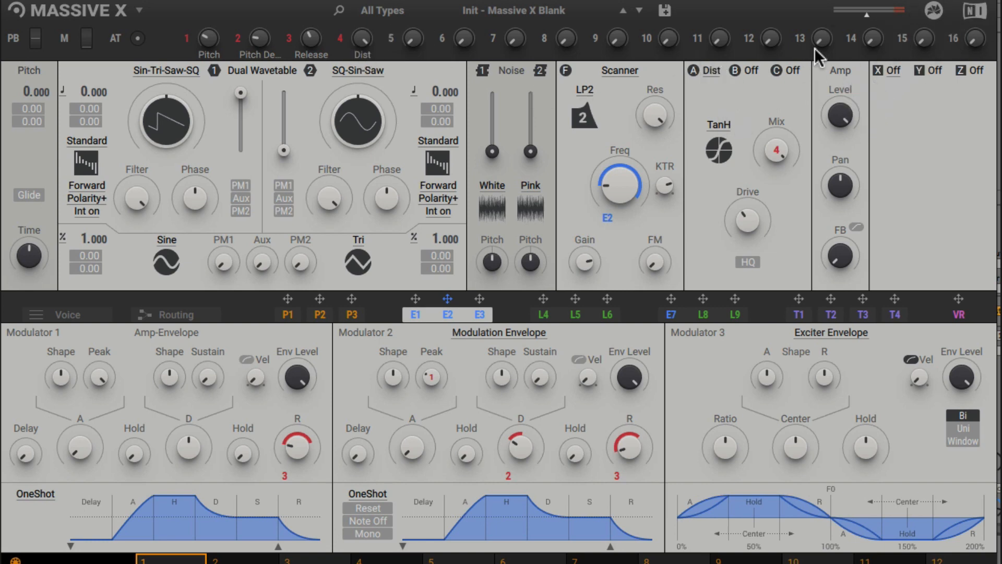
# Load Folder into insert slot B, lower its drive and mix, and assign macro 5, named Folder, to the mix
pyautogui.click(751, 70)
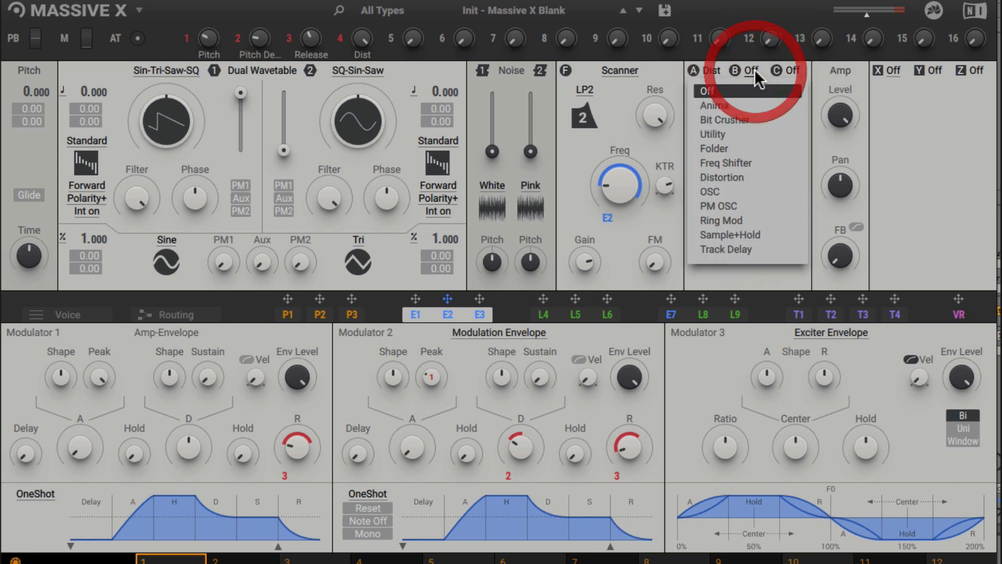
pyautogui.click(753, 148)
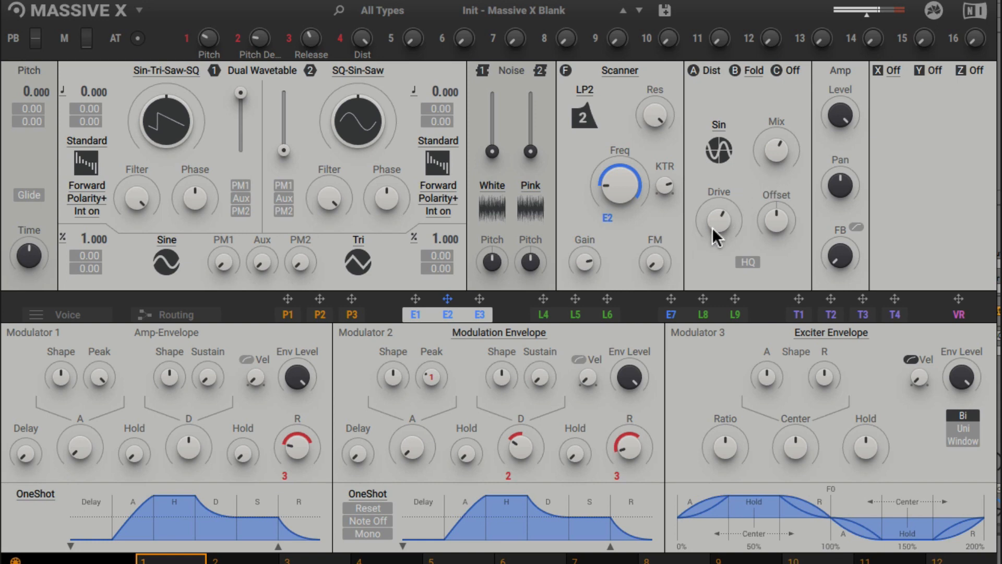
pyautogui.moveTo(713, 228)
pyautogui.mouseDown()
pyautogui.moveTo(713, 208)
pyautogui.moveTo(718, 246)
pyautogui.mouseUp()
pyautogui.moveTo(774, 151); pyautogui.dragTo(775, 177)
pyautogui.moveTo(390, 39); pyautogui.dragTo(765, 178)
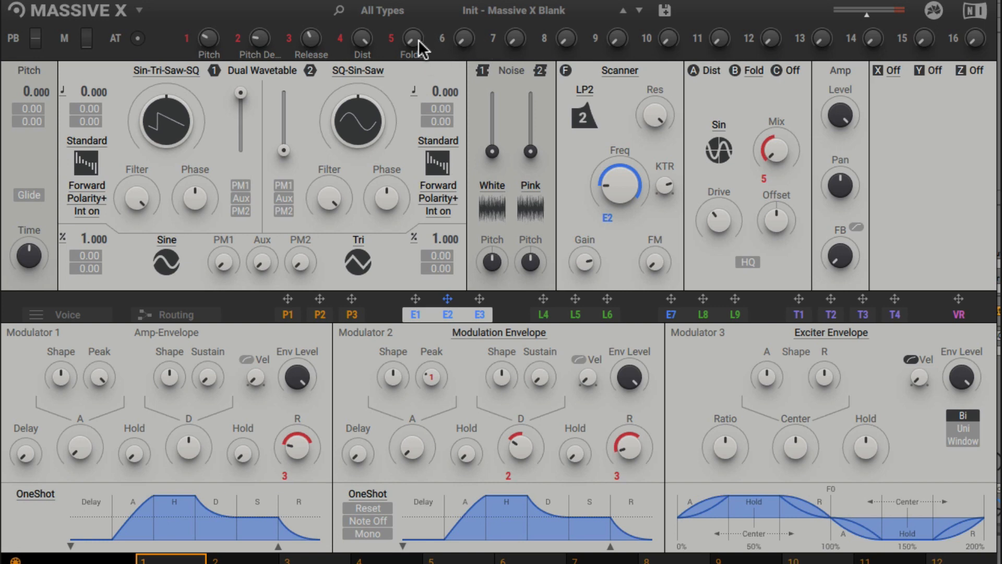
# Load Bit Crusher into insert slot C, raise its crush and norm amounts, and turn its mix fully down
pyautogui.click(790, 71)
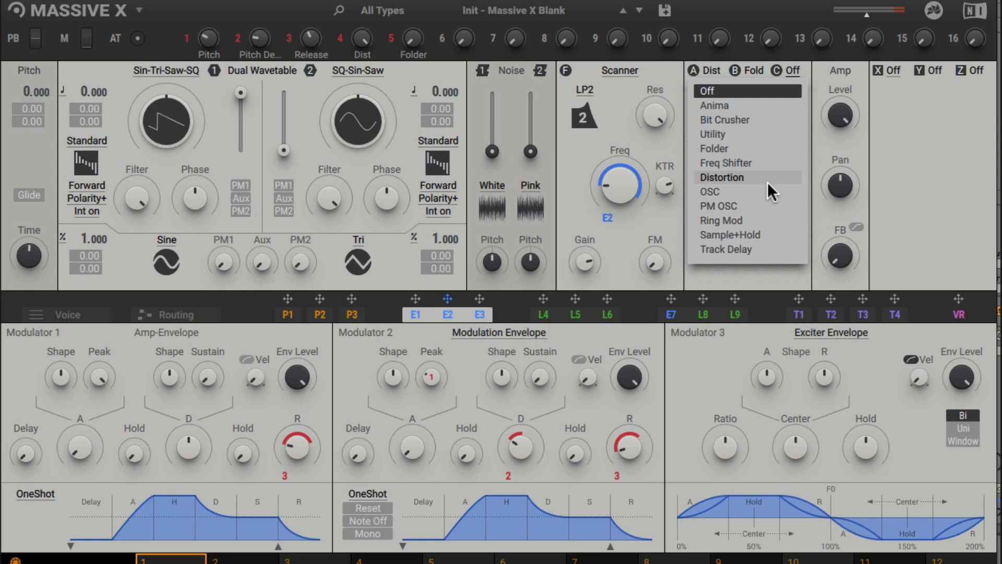
pyautogui.click(753, 122)
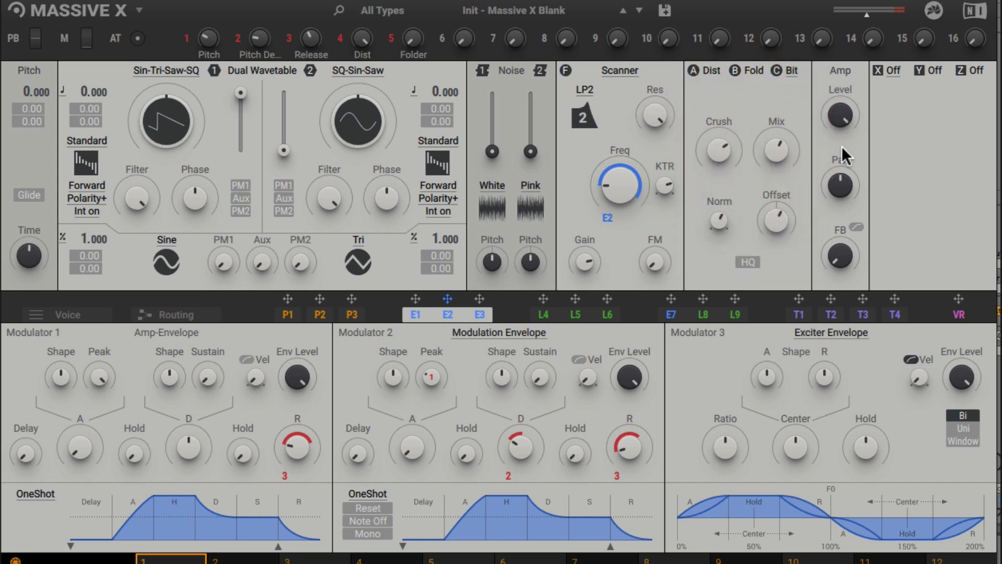
pyautogui.click(786, 100)
pyautogui.moveTo(725, 156)
pyautogui.mouseDown()
pyautogui.moveTo(724, 178)
pyautogui.moveTo(718, 148)
pyautogui.mouseUp()
pyautogui.moveTo(724, 224); pyautogui.dragTo(723, 212)
pyautogui.moveTo(776, 152); pyautogui.dragTo(776, 193)
# Change Modulator 3 to a Modulation Envelope and assign E3 to the bit crusher's mix
pyautogui.click(815, 334)
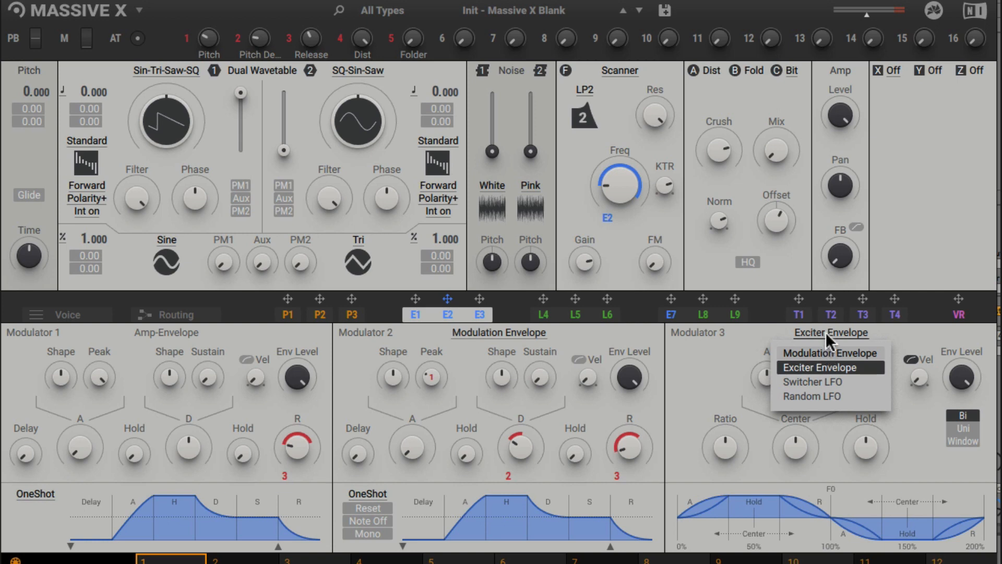
pyautogui.click(825, 331)
pyautogui.click(824, 330)
pyautogui.click(841, 354)
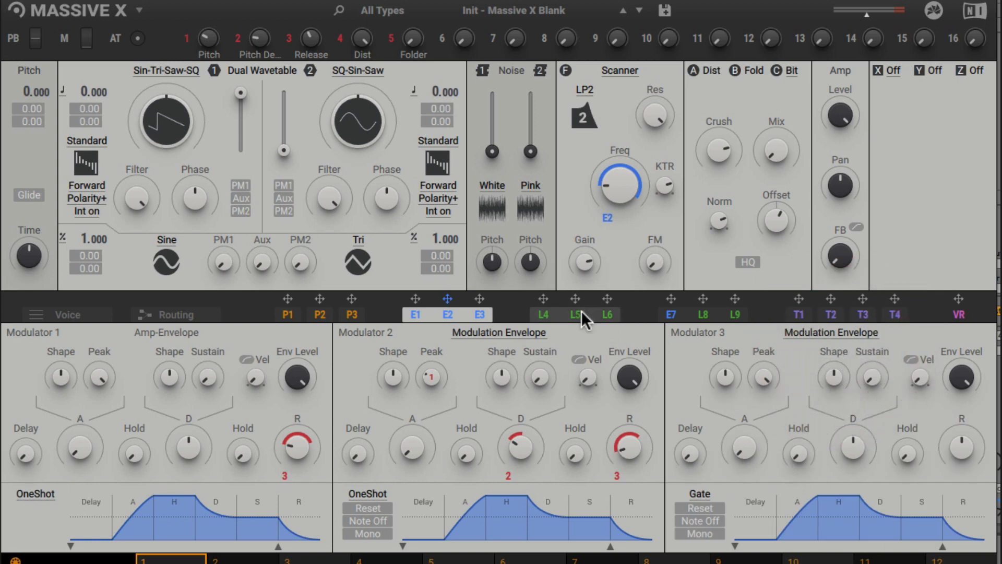
pyautogui.moveTo(480, 299); pyautogui.dragTo(765, 178)
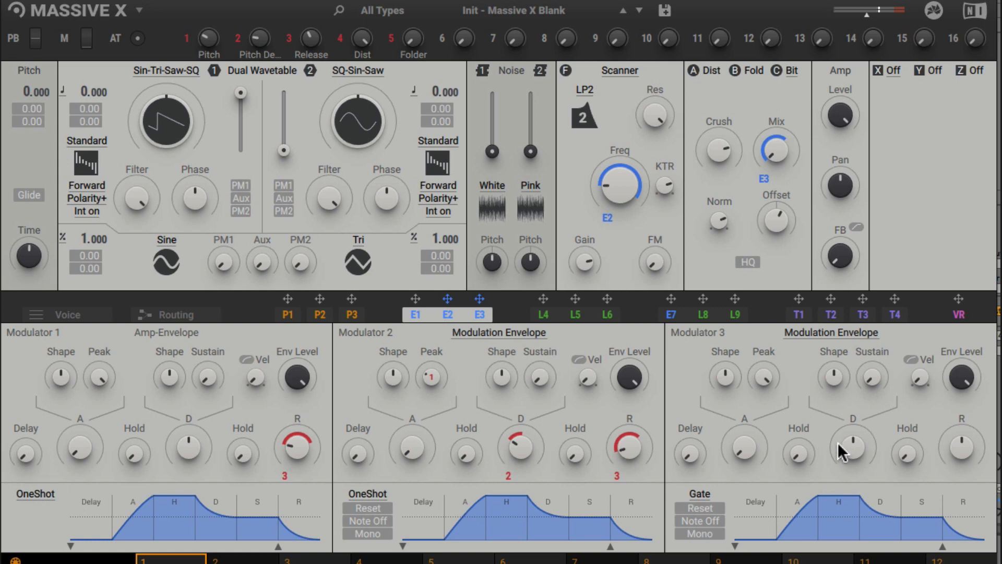
# Shorten E3's decay, assign macro 6 to it, name the macro Click and turn it up
pyautogui.moveTo(843, 450); pyautogui.dragTo(842, 462)
pyautogui.moveTo(854, 434); pyautogui.dragTo(855, 438)
pyautogui.click(442, 38)
pyautogui.click(851, 476)
pyautogui.moveTo(839, 475); pyautogui.dragTo(839, 488)
pyautogui.doubleClick(461, 54)
pyautogui.moveTo(464, 34); pyautogui.dragTo(464, 16)
# Load Equalizer into effect slot X and raise its low gain
pyautogui.click(893, 70)
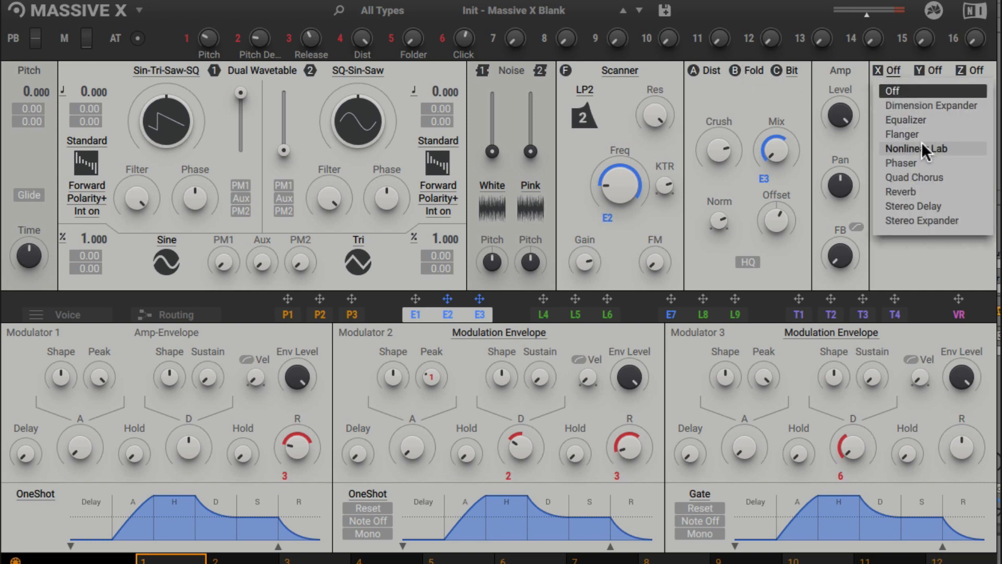
pyautogui.click(922, 119)
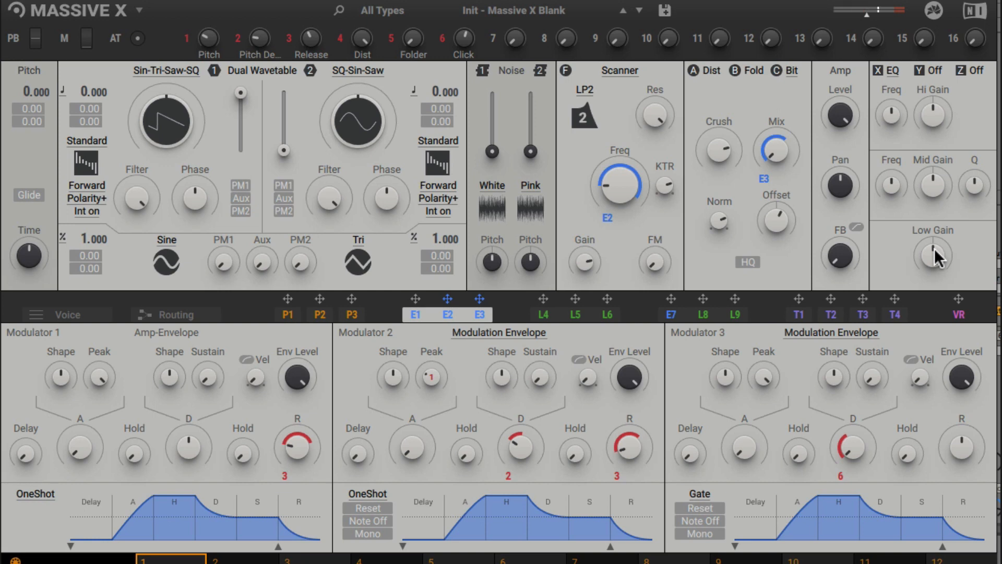
pyautogui.moveTo(935, 246); pyautogui.dragTo(934, 233)
# Load Nonlinear Lab into effect slot Y, lower its Hard Clip drive and raise its compression
pyautogui.click(939, 69)
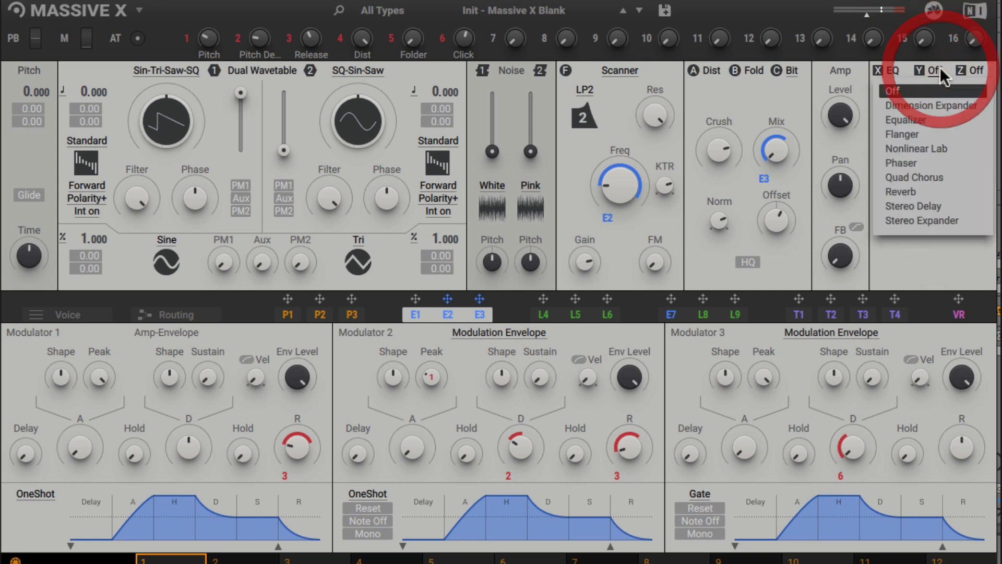
pyautogui.click(945, 147)
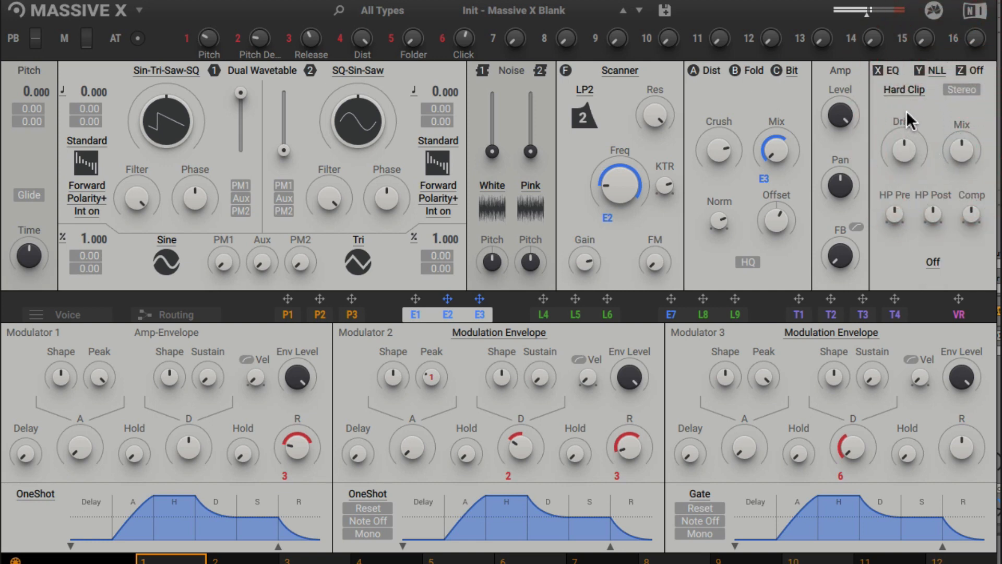
pyautogui.moveTo(909, 158)
pyautogui.mouseDown()
pyautogui.moveTo(909, 147)
pyautogui.moveTo(909, 167)
pyautogui.mouseUp()
pyautogui.moveTo(971, 214)
pyautogui.mouseDown()
pyautogui.moveTo(971, 204)
pyautogui.moveTo(971, 232)
pyautogui.moveTo(971, 198)
pyautogui.mouseUp()
# Load Reverb into effect slot Z and set its type to Woosh
pyautogui.click(981, 69)
pyautogui.click(981, 71)
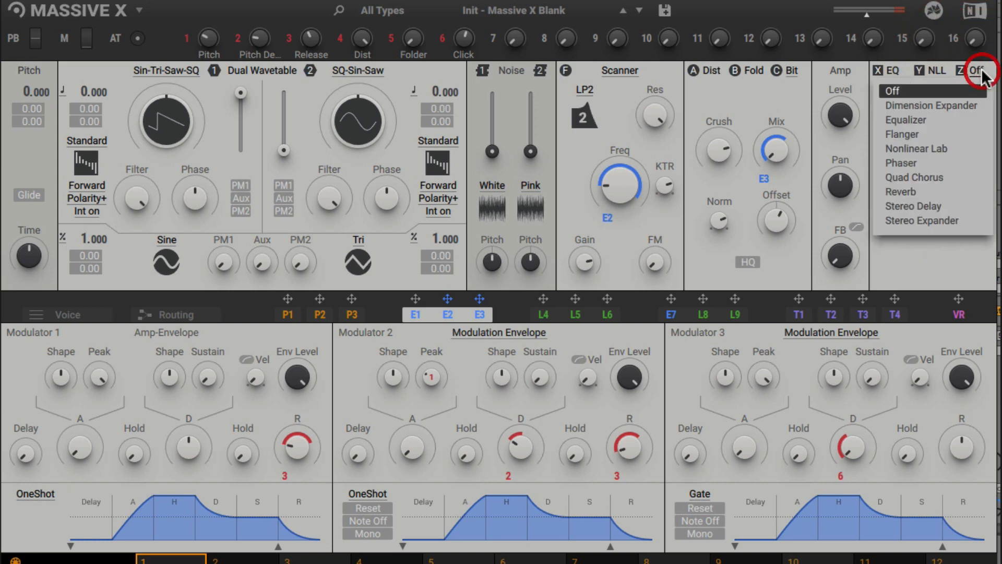
pyautogui.click(955, 193)
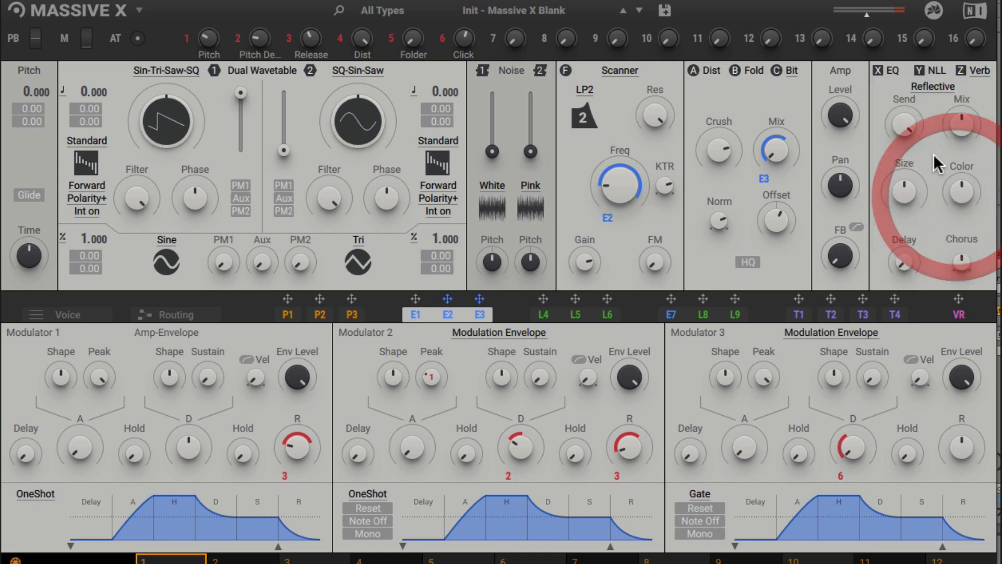
pyautogui.click(929, 85)
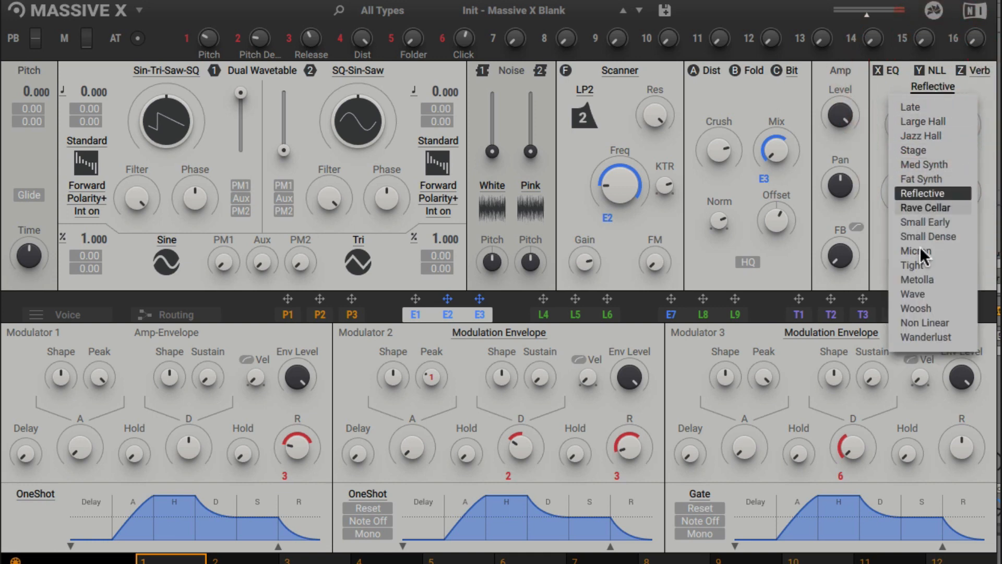
pyautogui.click(922, 306)
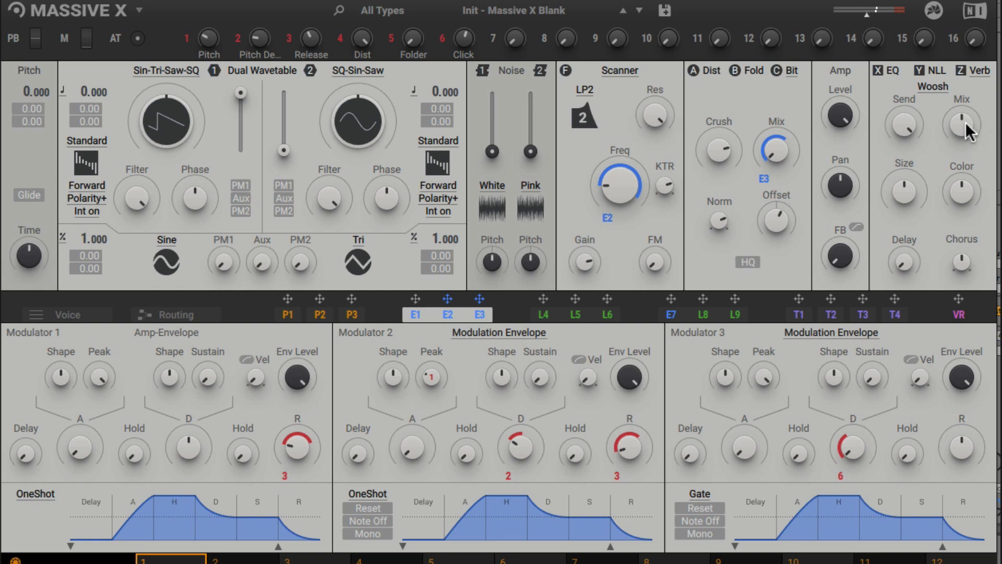
# Reduce the reverb's mix and color and increase its size
pyautogui.click(967, 128)
pyautogui.moveTo(961, 124); pyautogui.dragTo(961, 131)
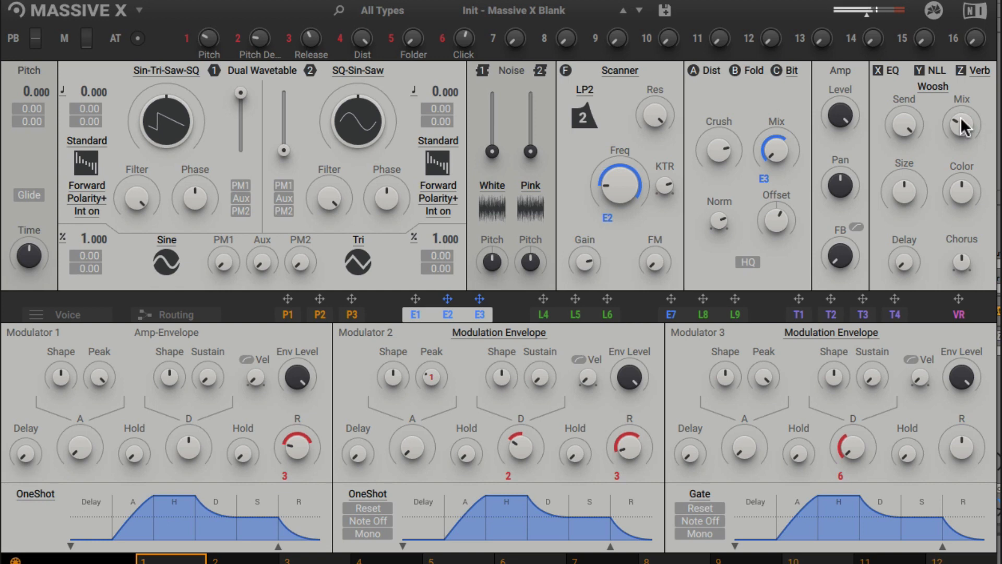
pyautogui.moveTo(961, 191); pyautogui.dragTo(961, 202)
pyautogui.moveTo(912, 197); pyautogui.dragTo(911, 175)
pyautogui.moveTo(961, 125); pyautogui.dragTo(960, 130)
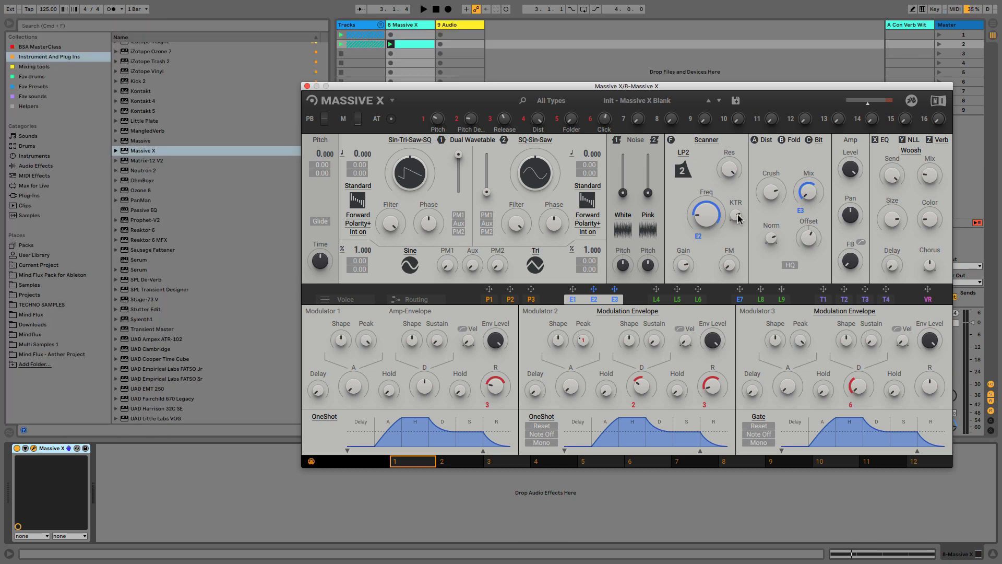
# Add Passive EQ from the Mixing tools collection after Massive X on the track
pyautogui.click(46, 66)
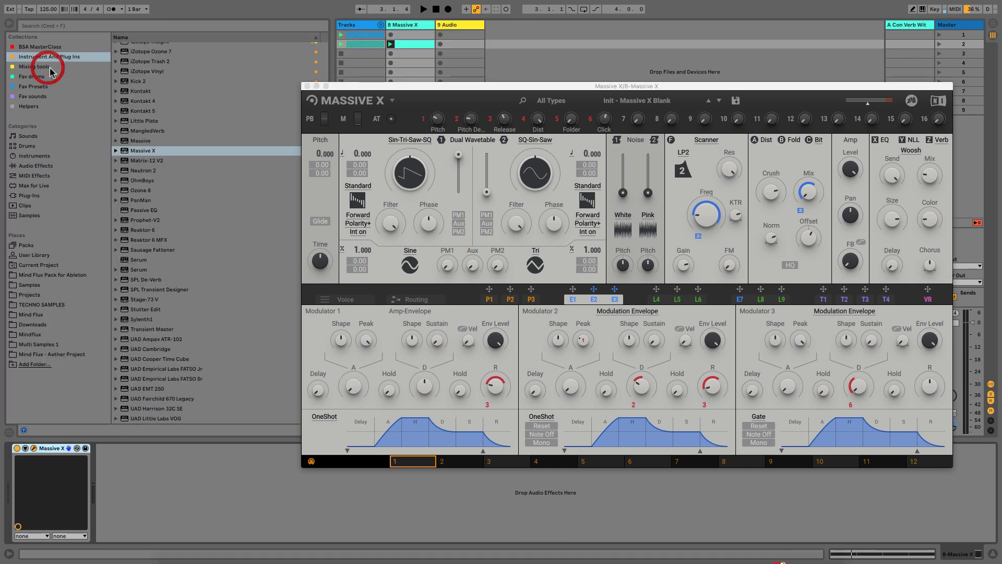
pyautogui.scroll(-4, 220, 194)
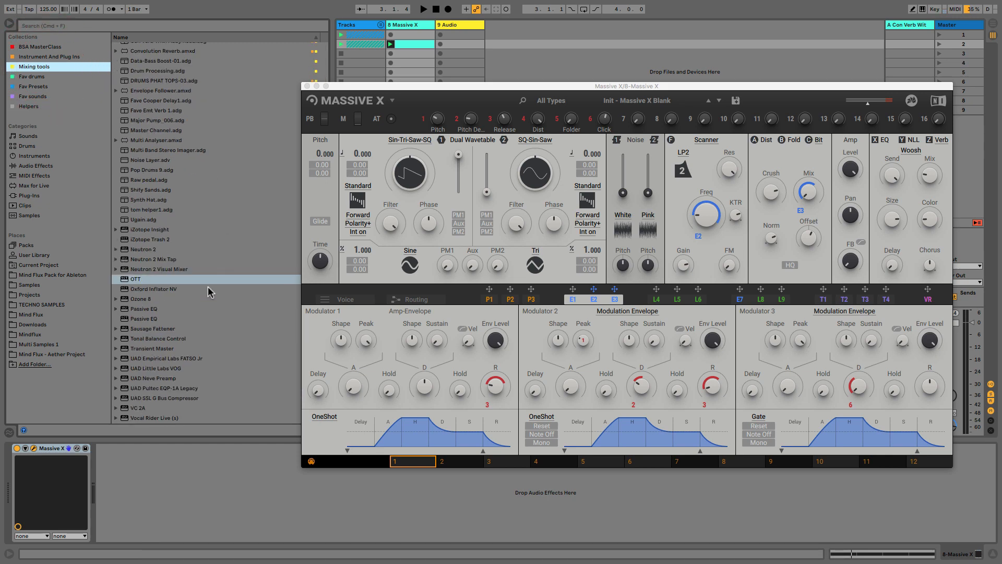
pyautogui.doubleClick(164, 319)
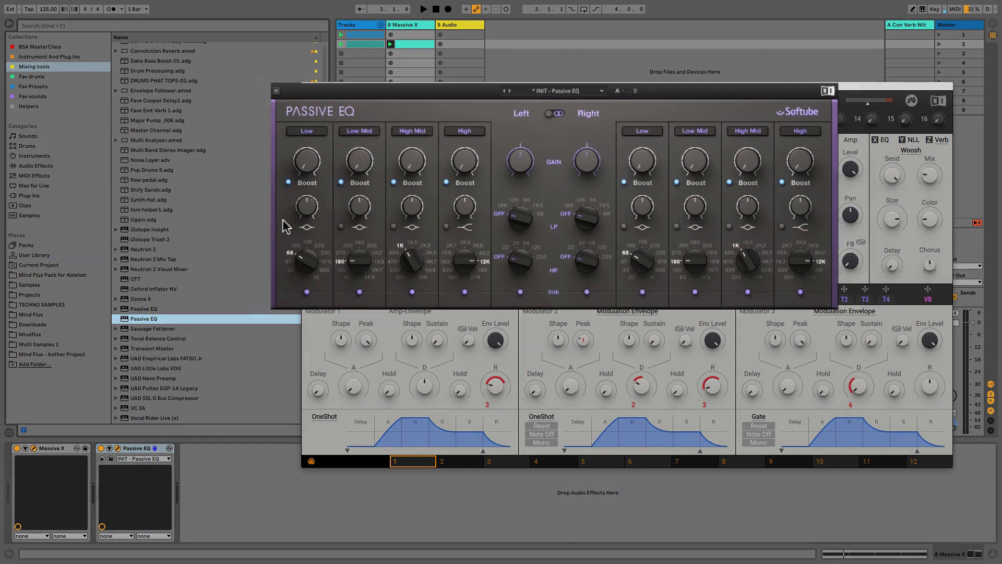
# Set the Passive EQ's low band to 47 Hz and boost it slightly
pyautogui.click(322, 222)
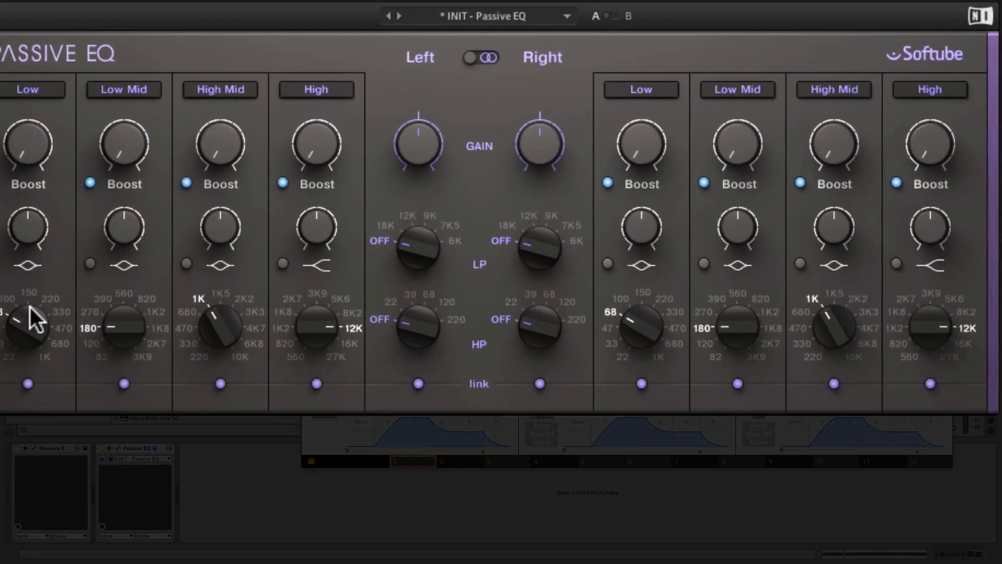
pyautogui.moveTo(16, 315); pyautogui.dragTo(3, 323)
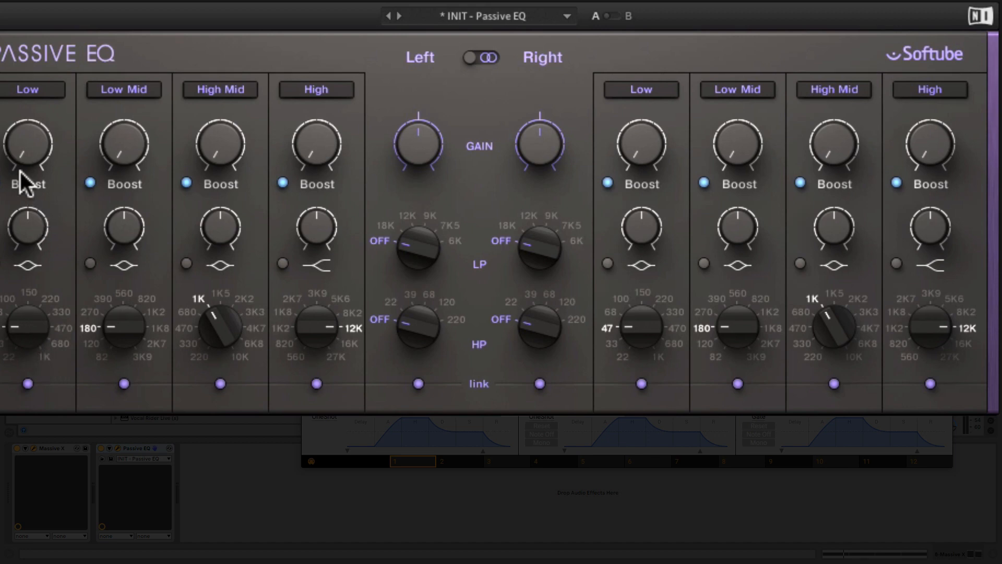
pyautogui.moveTo(37, 159)
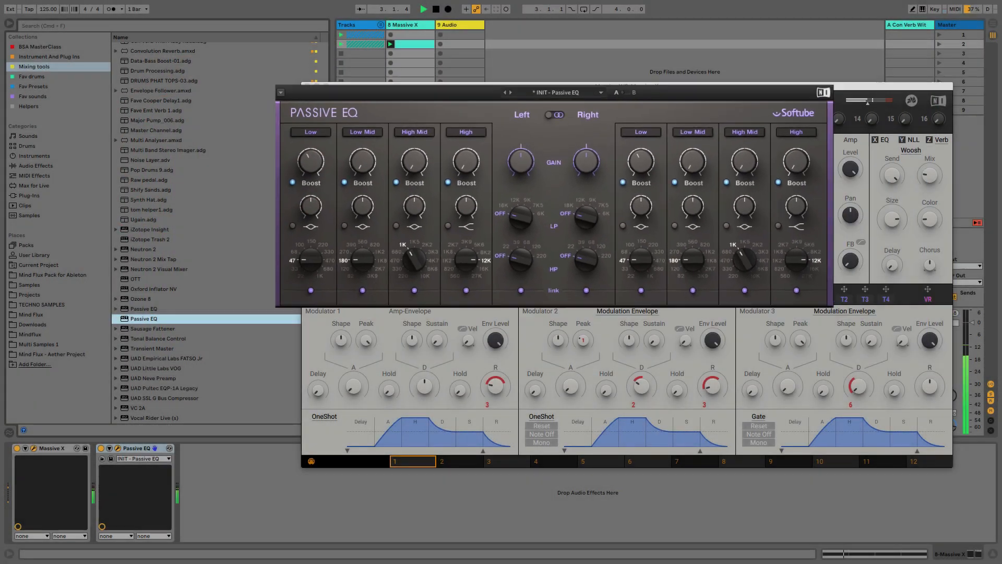
# Close the plug-in windows, add EQ Eight after Passive EQ, and set its band 1 low cut to 19 Hz
pyautogui.click(307, 89)
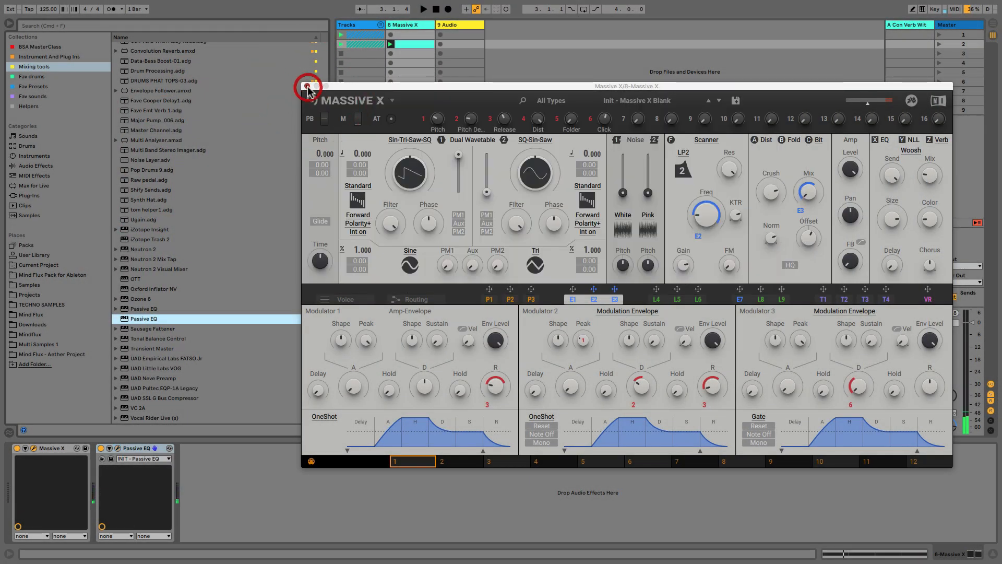
pyautogui.click(307, 86)
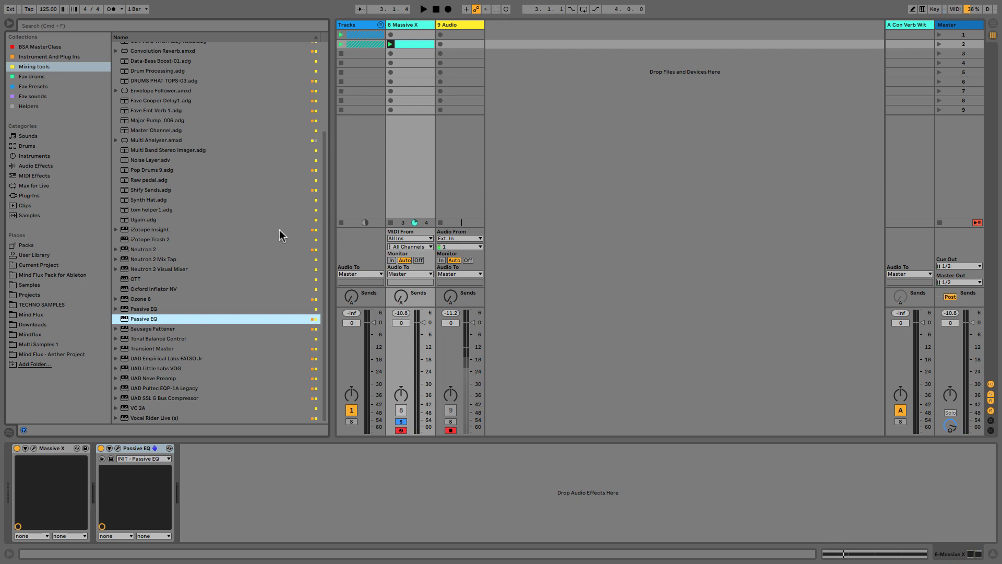
pyautogui.scroll(5, 280, 229)
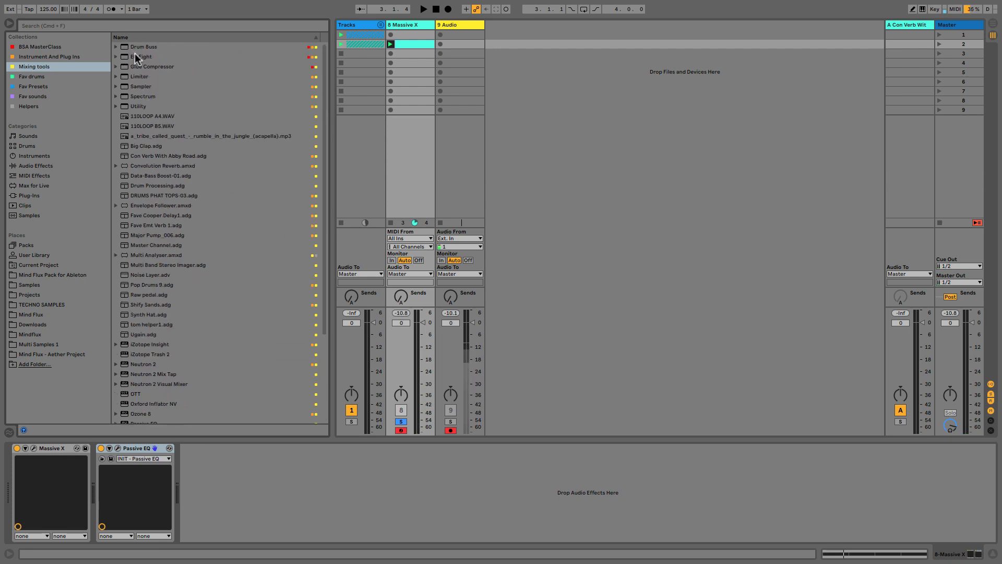
pyautogui.doubleClick(136, 56)
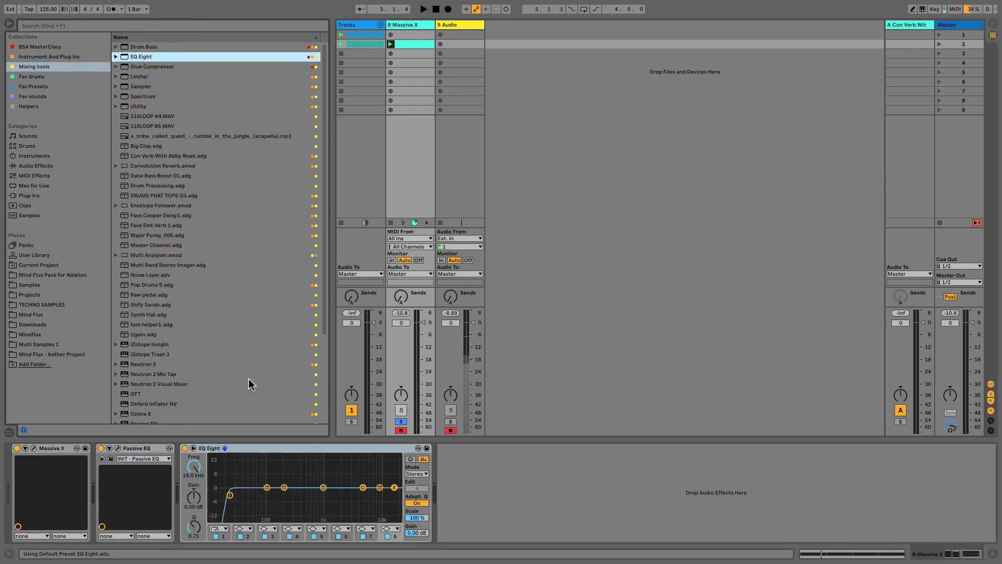
pyautogui.moveTo(228, 496); pyautogui.dragTo(227, 495)
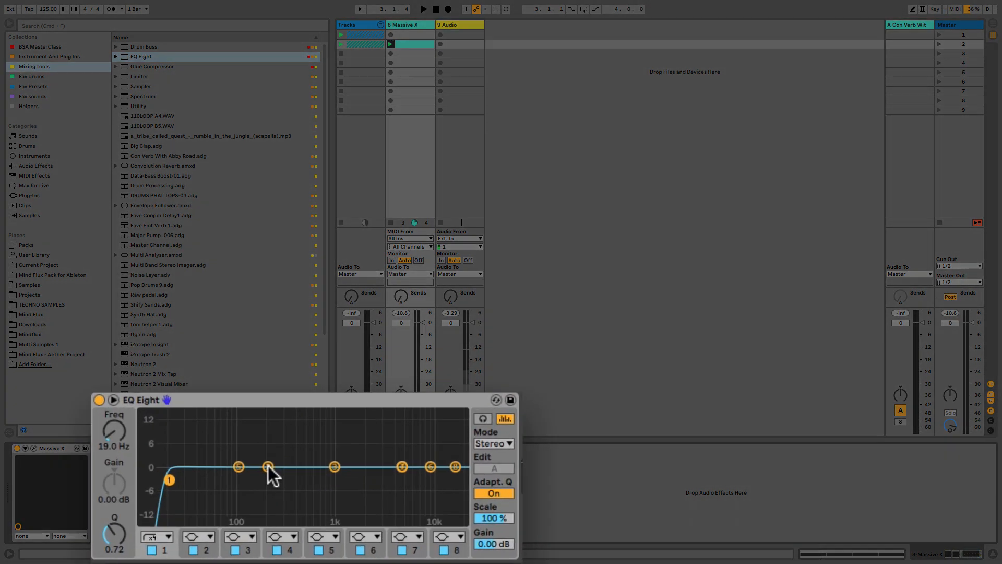
# Sweep a boosted EQ Eight band 2 to 167 Hz during playback, narrow its Q to 3.00, and reset its gain to 0 dB
pyautogui.press('space')
pyautogui.click(284, 487)
pyautogui.moveTo(254, 425); pyautogui.dragTo(243, 319)
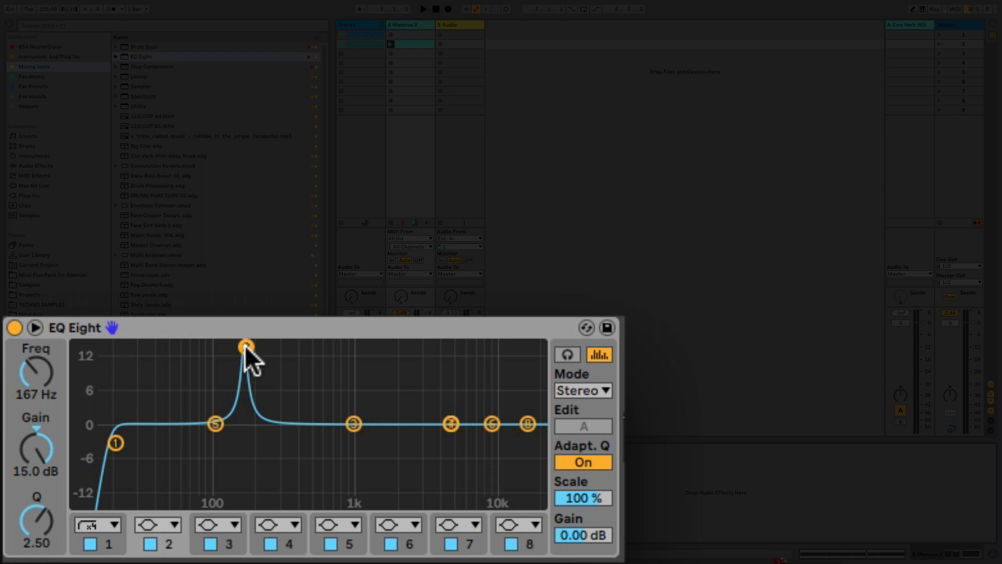
pyautogui.moveTo(246, 347)
pyautogui.mouseDown()
pyautogui.moveTo(246, 365)
pyautogui.moveTo(246, 345)
pyautogui.mouseUp()
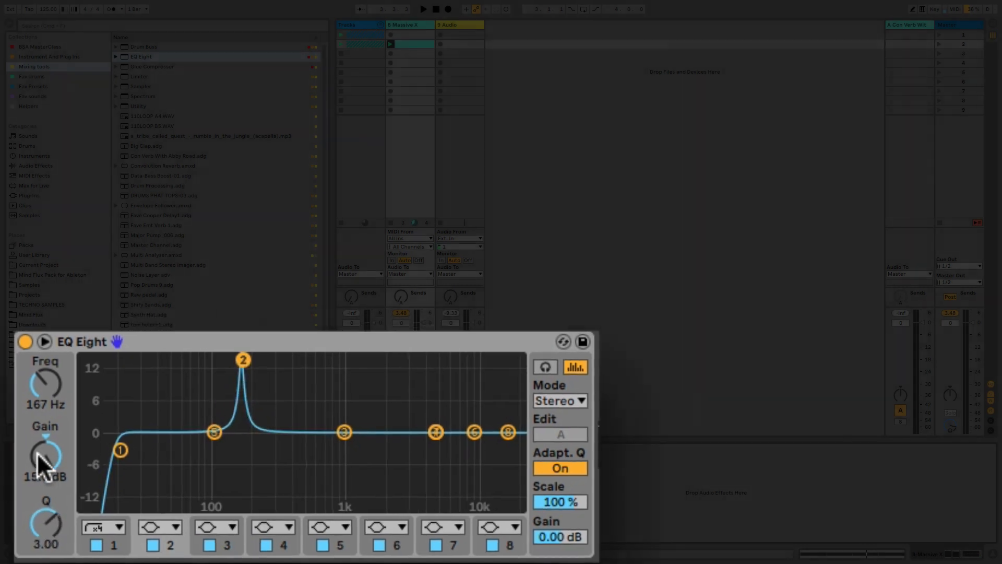
pyautogui.doubleClick(38, 454)
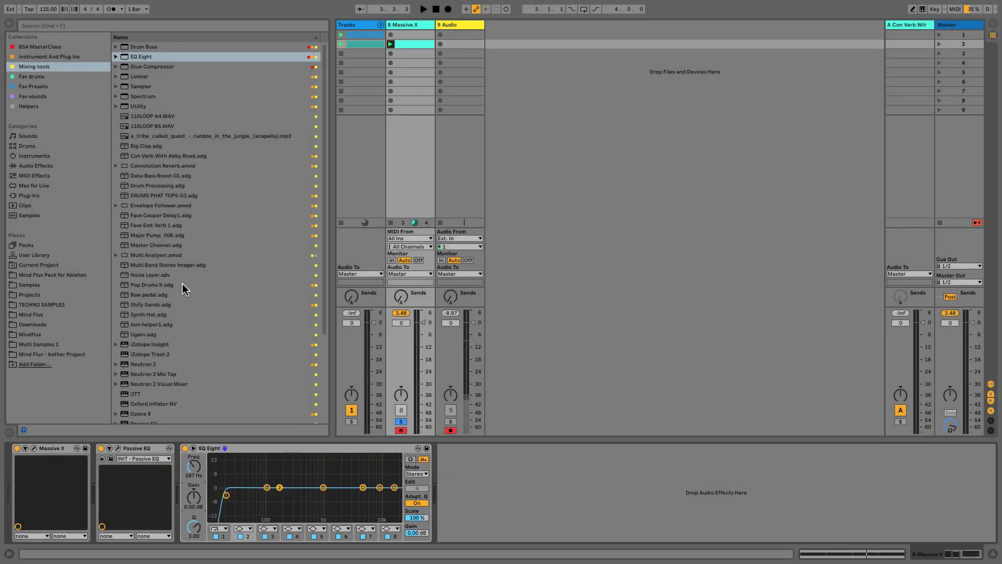
# Insert Envelope Follower between Passive EQ and EQ Eight and map it to the gain of EQ Eight's band 2
pyautogui.moveTo(167, 204); pyautogui.dragTo(189, 454)
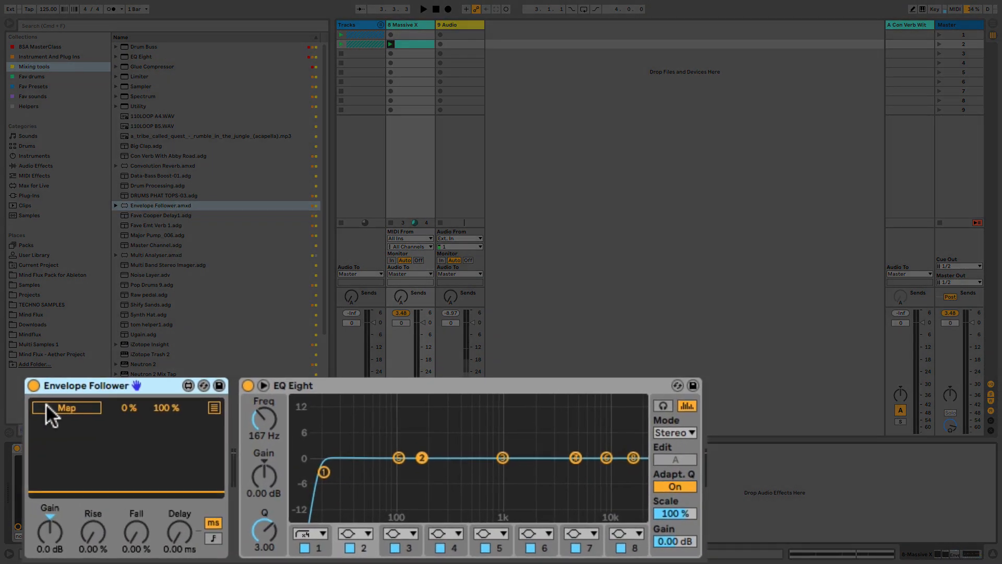
pyautogui.click(200, 459)
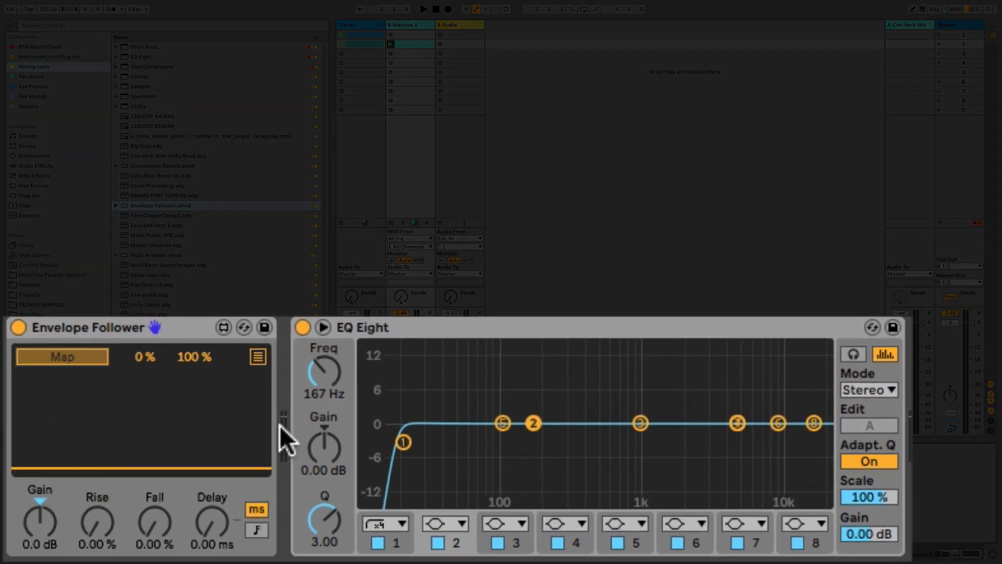
pyautogui.click(292, 457)
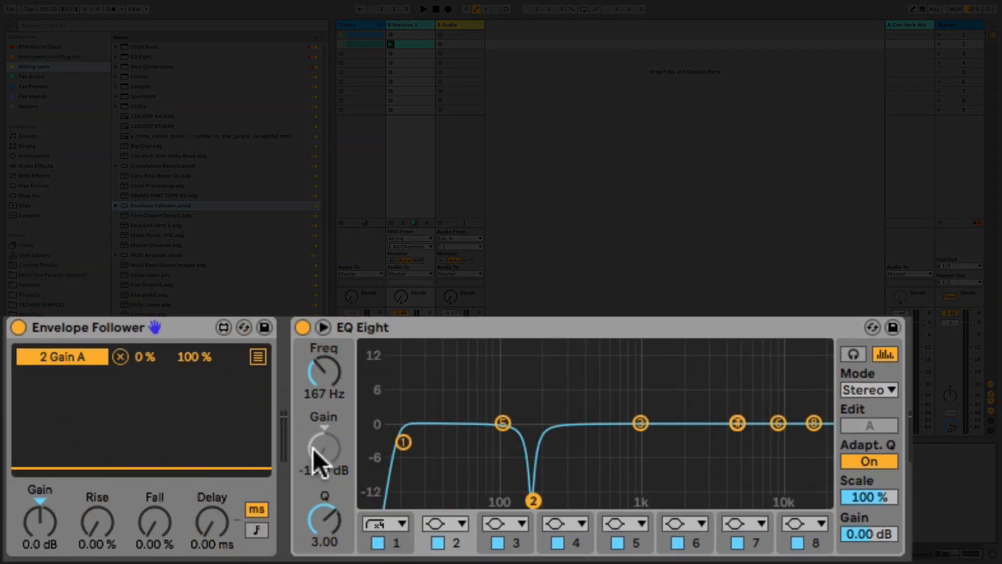
# Set the Envelope Follower's mapping range to 50 % minimum and 0 % maximum, and raise its gain to 10 dB during playback
pyautogui.click(134, 356)
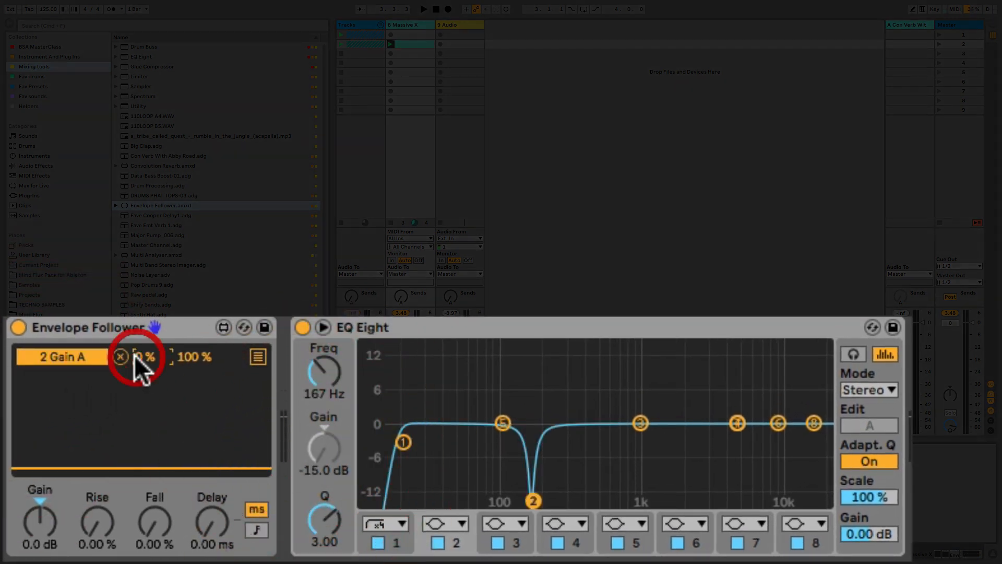
pyautogui.write('50')
pyautogui.press('Return')
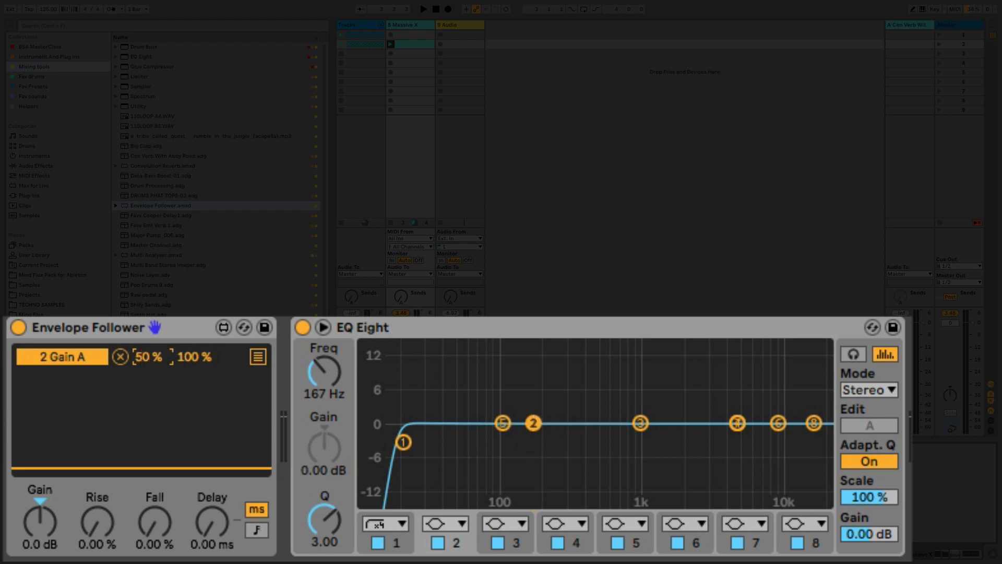
pyautogui.click(186, 358)
pyautogui.write('0')
pyautogui.press('space')
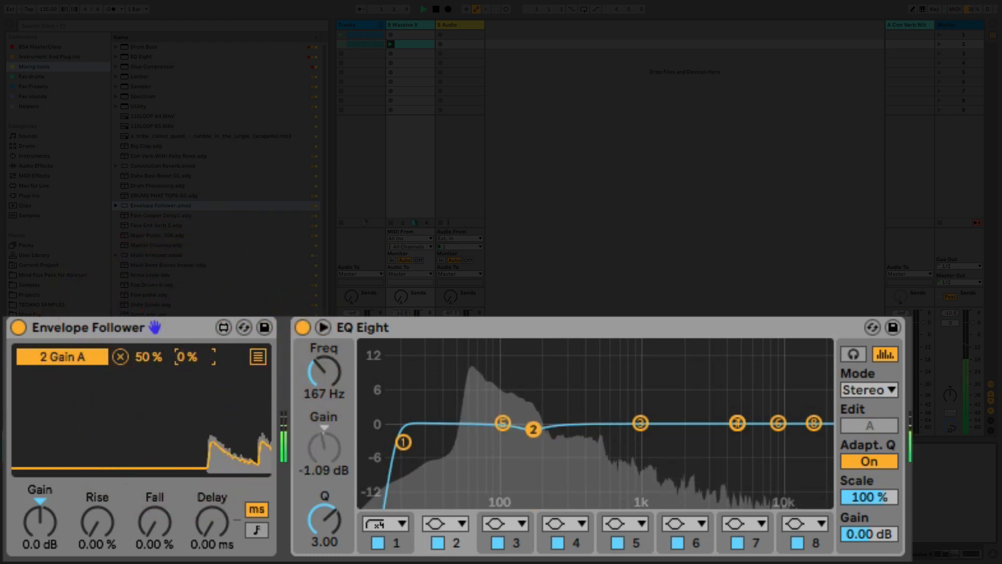
pyautogui.press('space')
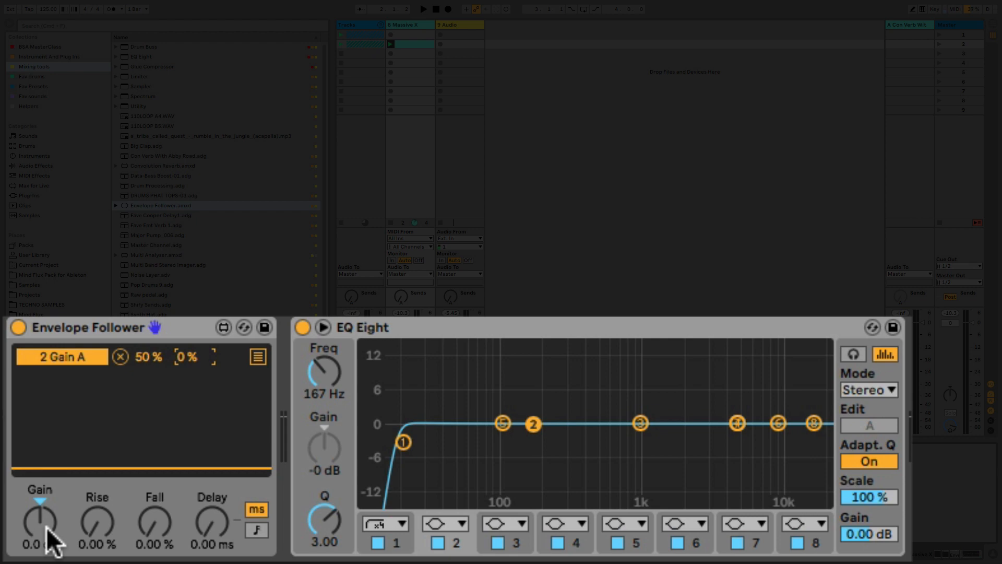
pyautogui.press('space')
pyautogui.moveTo(46, 527)
pyautogui.mouseDown()
pyautogui.moveTo(42, 449)
pyautogui.moveTo(45, 500)
pyautogui.mouseUp()
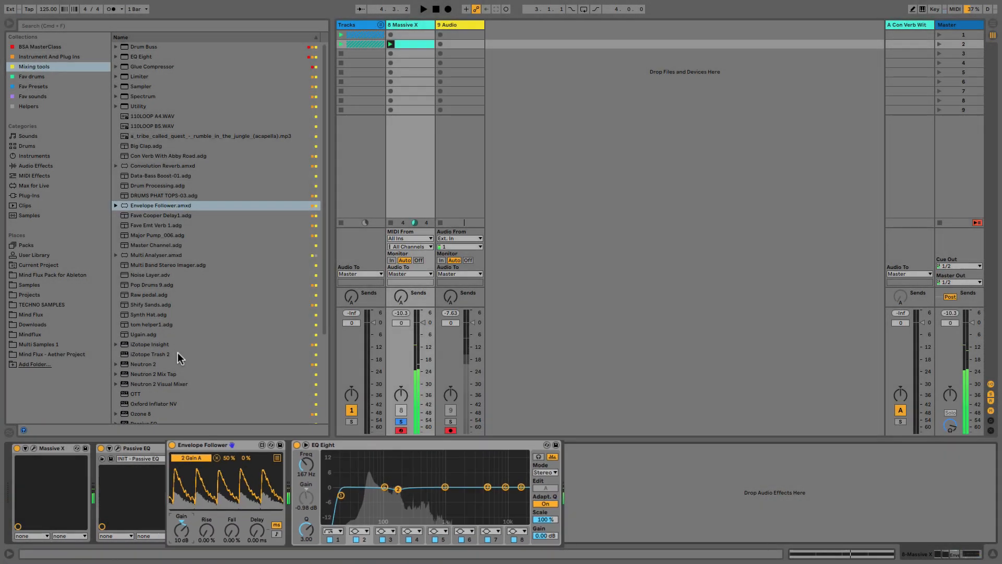
# Add VC 2A from the Mixing tools collection after EQ Eight and set its peak reduction to 46 %
pyautogui.scroll(-5, 175, 326)
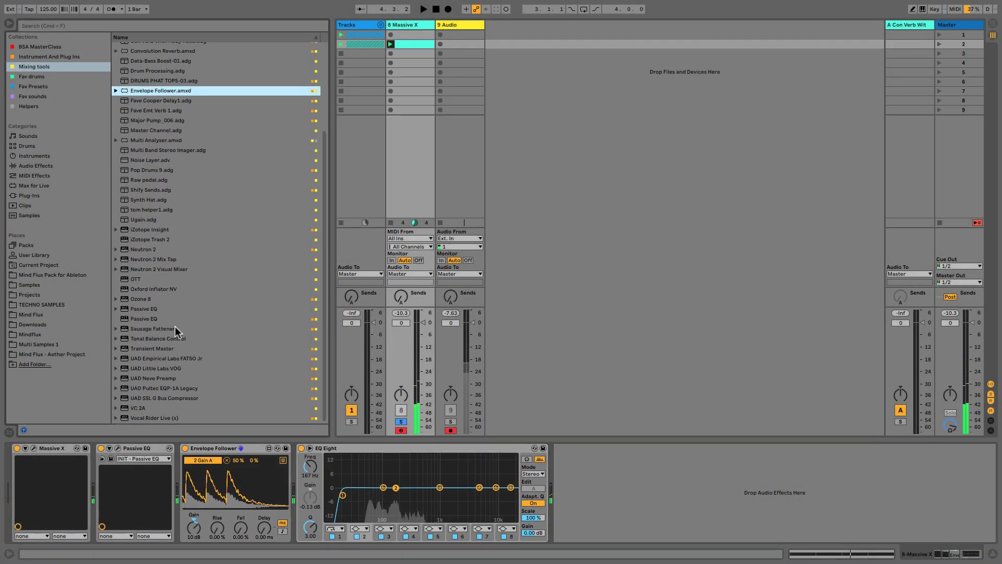
pyautogui.doubleClick(149, 405)
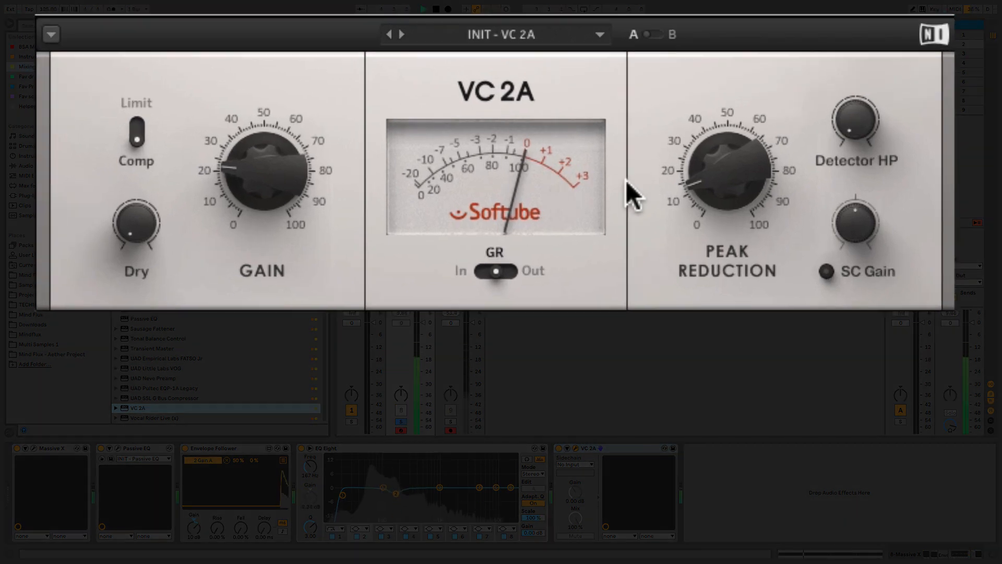
pyautogui.moveTo(711, 174)
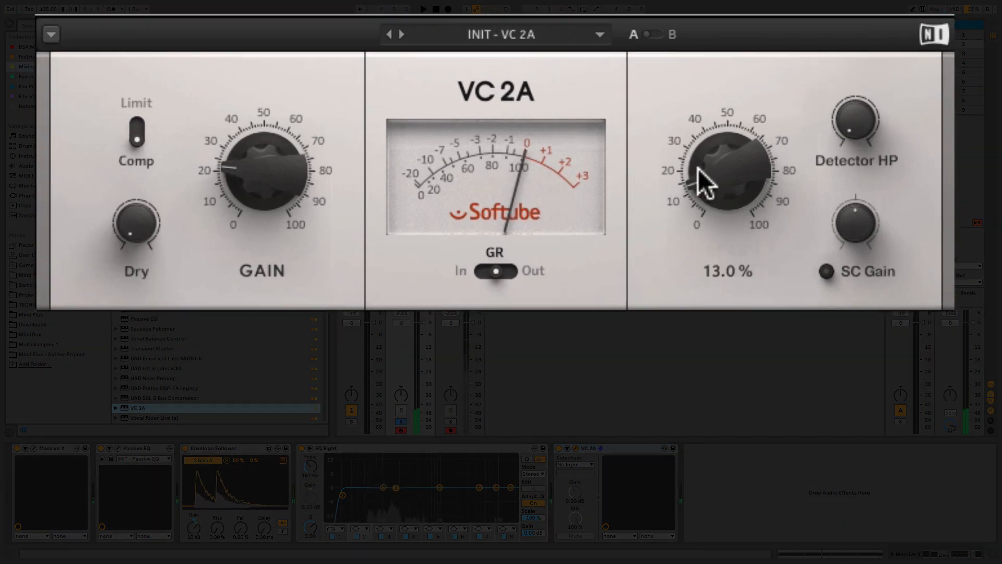
pyautogui.moveTo(697, 168); pyautogui.dragTo(700, 172)
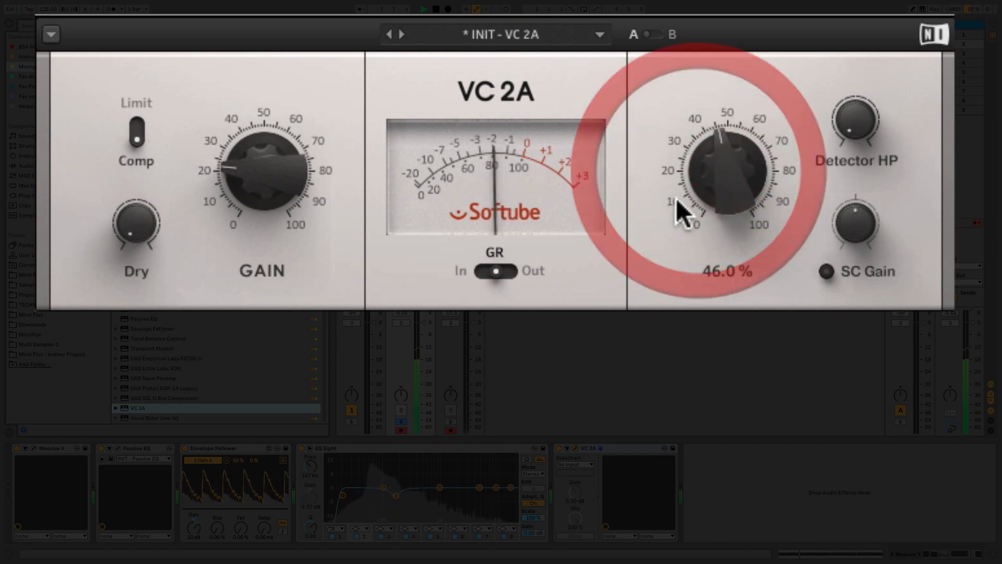
# Compare VC 2A's input and output levels on its meter, adjust its gain slightly to match, and close its window
pyautogui.click(482, 270)
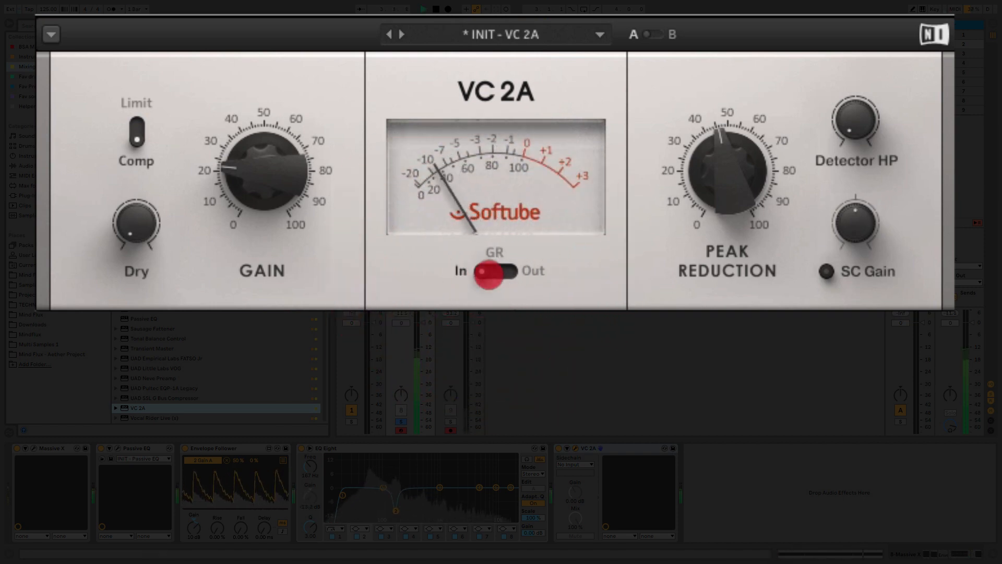
pyautogui.click(487, 273)
pyautogui.click(477, 271)
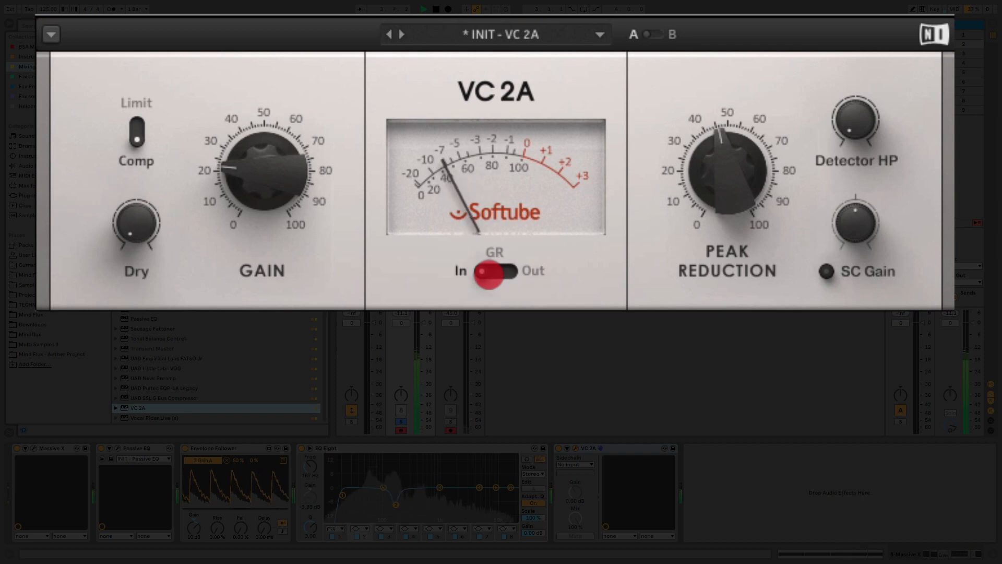
pyautogui.click(488, 272)
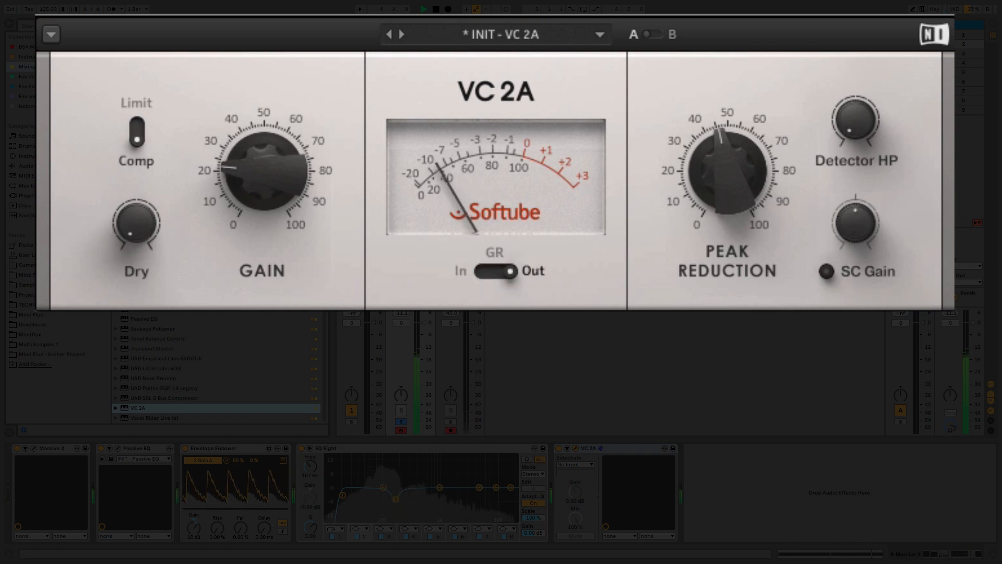
pyautogui.click(489, 272)
pyautogui.click(488, 272)
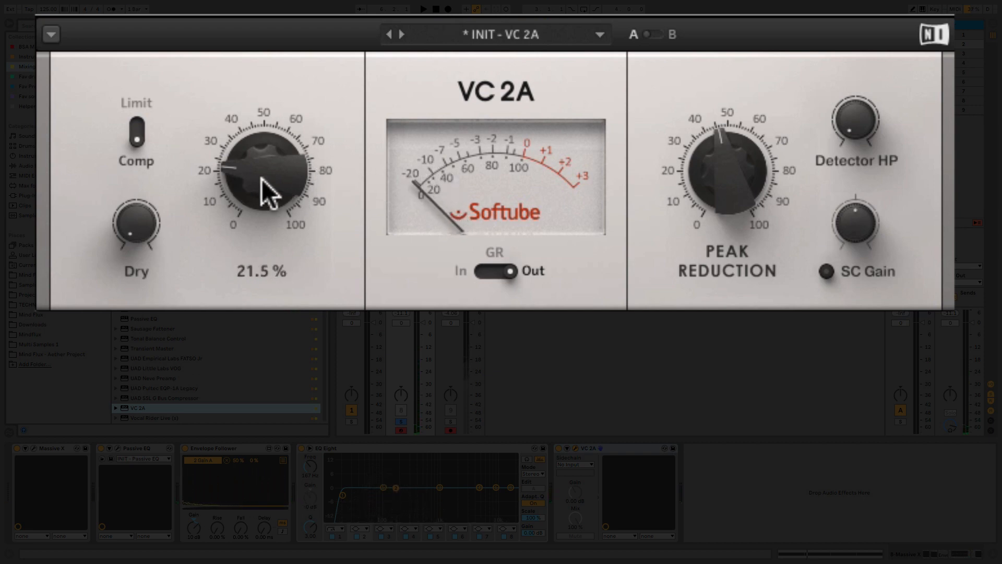
pyautogui.moveTo(262, 178)
pyautogui.mouseDown()
pyautogui.moveTo(262, 155)
pyautogui.moveTo(268, 174)
pyautogui.mouseUp()
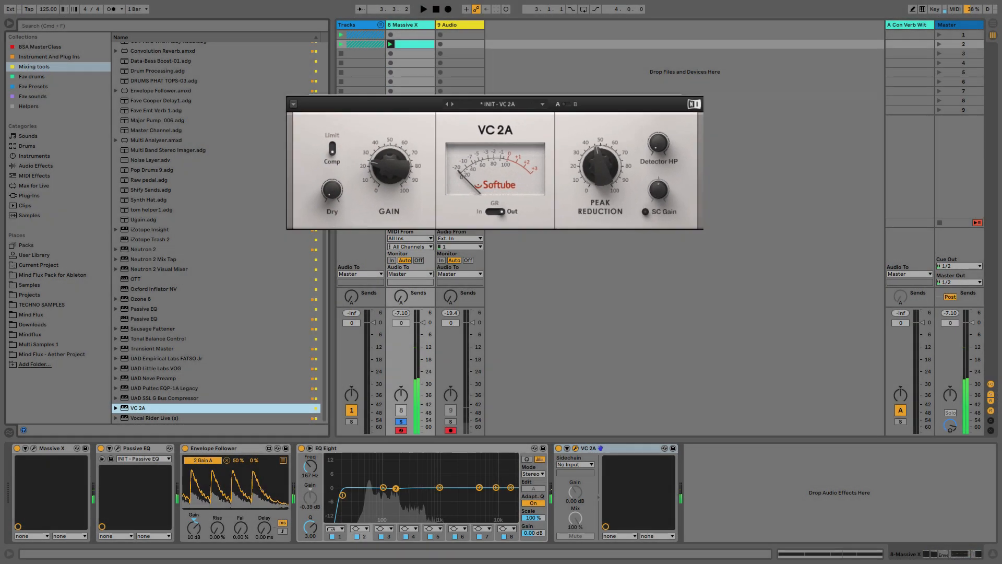
pyautogui.click(312, 99)
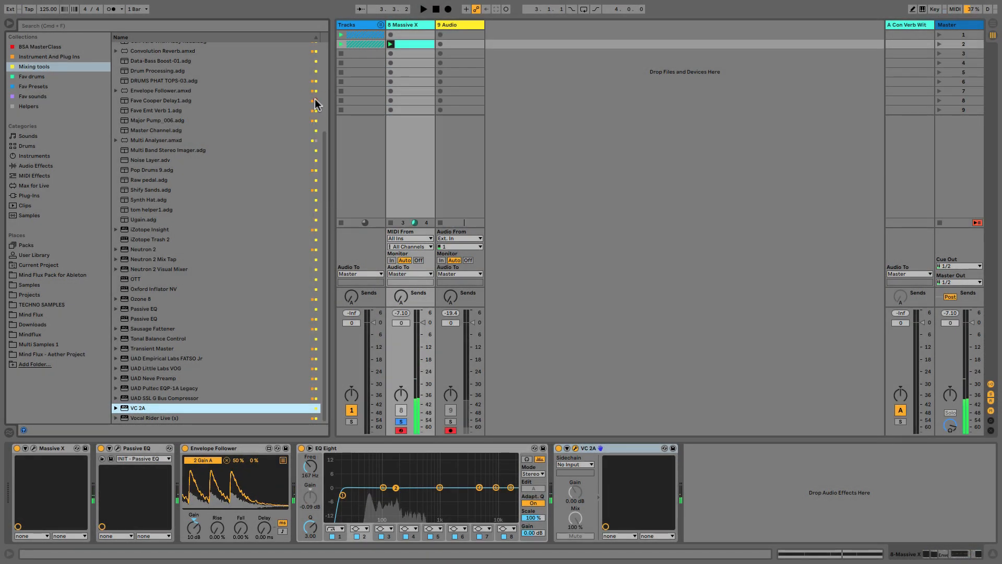
# Add OTT after VC 2A, with downward compression set to 0 % and depth to 29 %
pyautogui.doubleClick(170, 279)
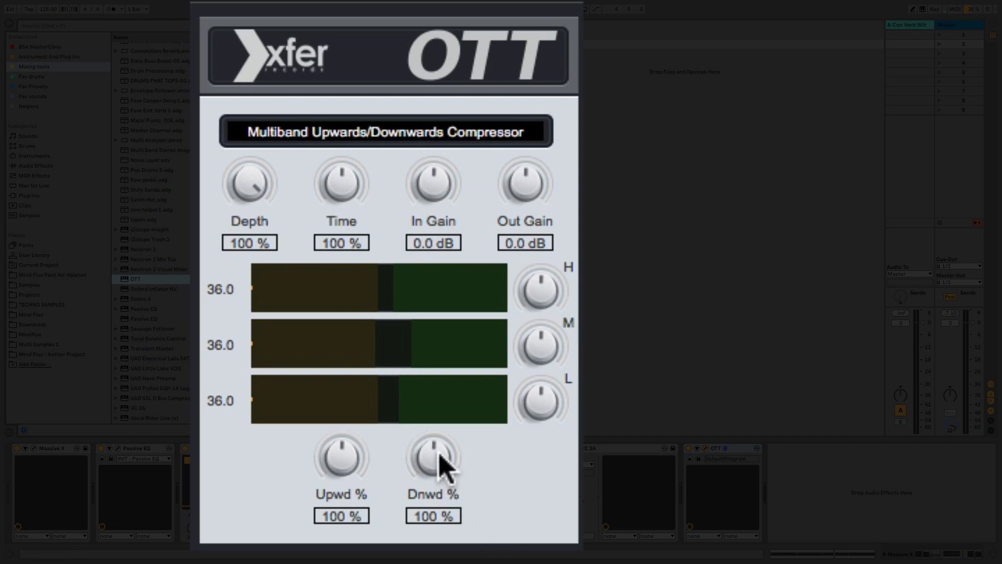
pyautogui.moveTo(439, 456); pyautogui.dragTo(406, 466)
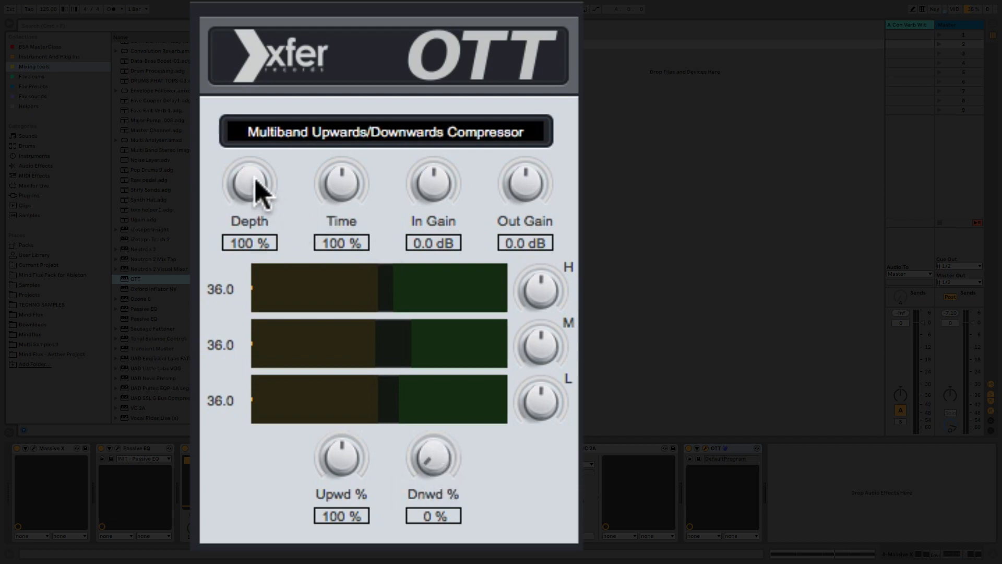
pyautogui.moveTo(257, 187); pyautogui.dragTo(216, 548)
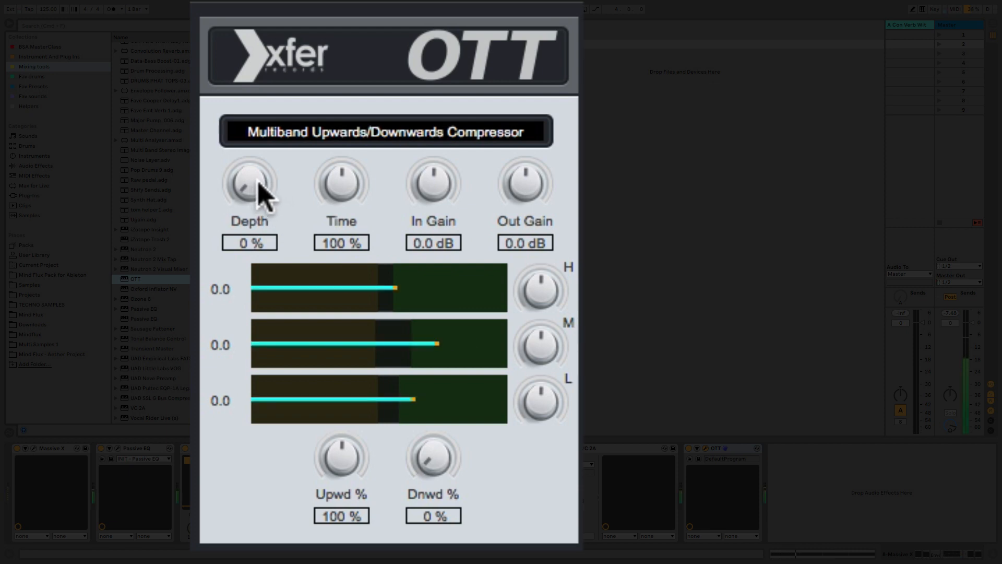
pyautogui.moveTo(254, 189); pyautogui.dragTo(277, 134)
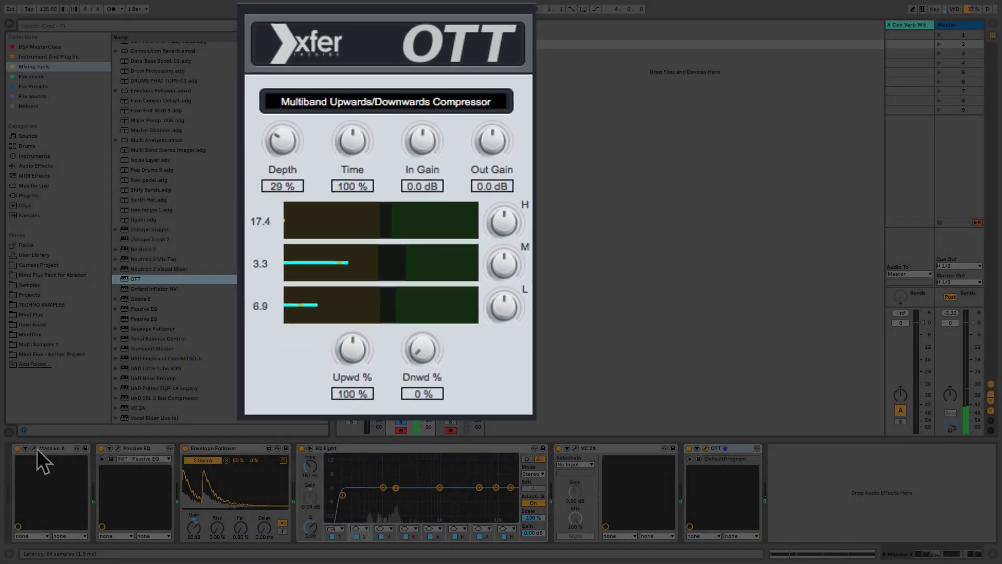
# Open Massive X alongside OTT, audition the processed patch, and close both plug-in windows
pyautogui.click(34, 449)
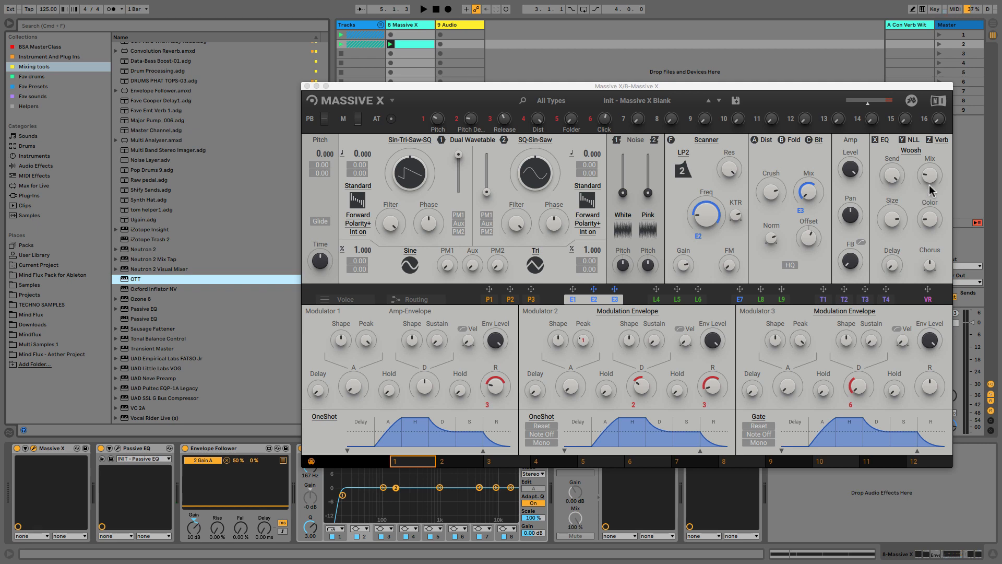
pyautogui.press('space')
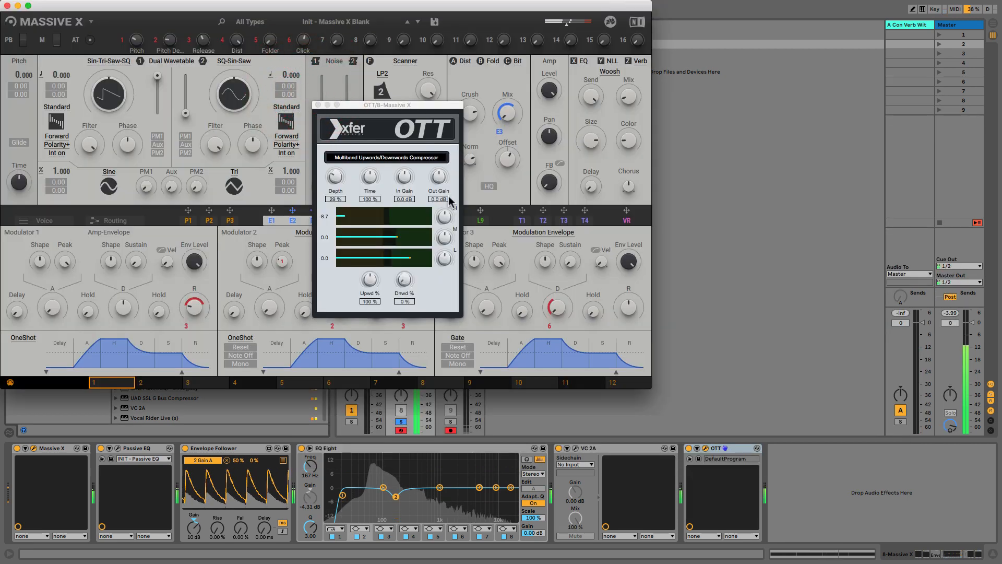
pyautogui.press('super+w')
pyautogui.click(319, 104)
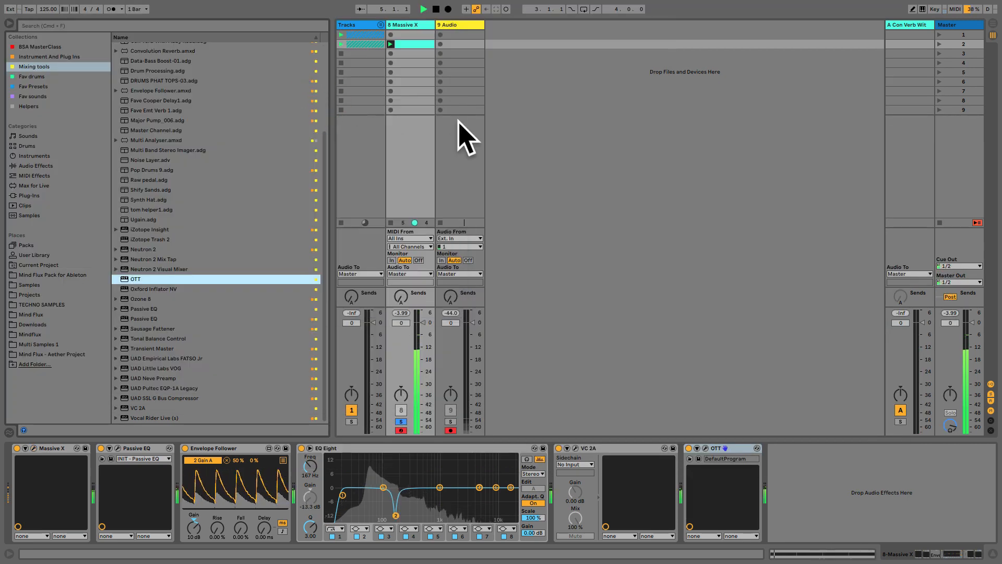